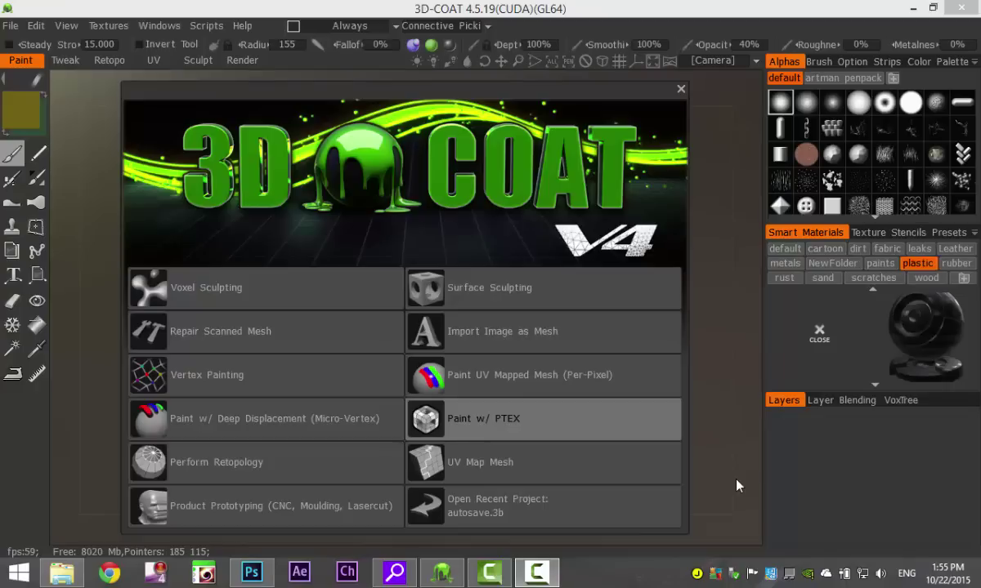
Load the webcam sample mesh for per-pixel painting and frame the whole model in view
left_click(510, 383)
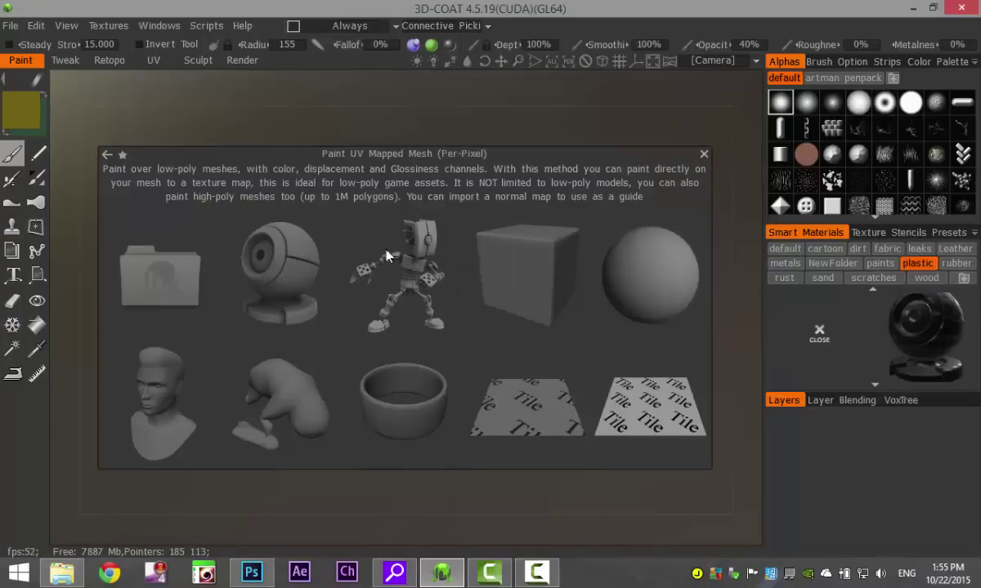
left_click(279, 261)
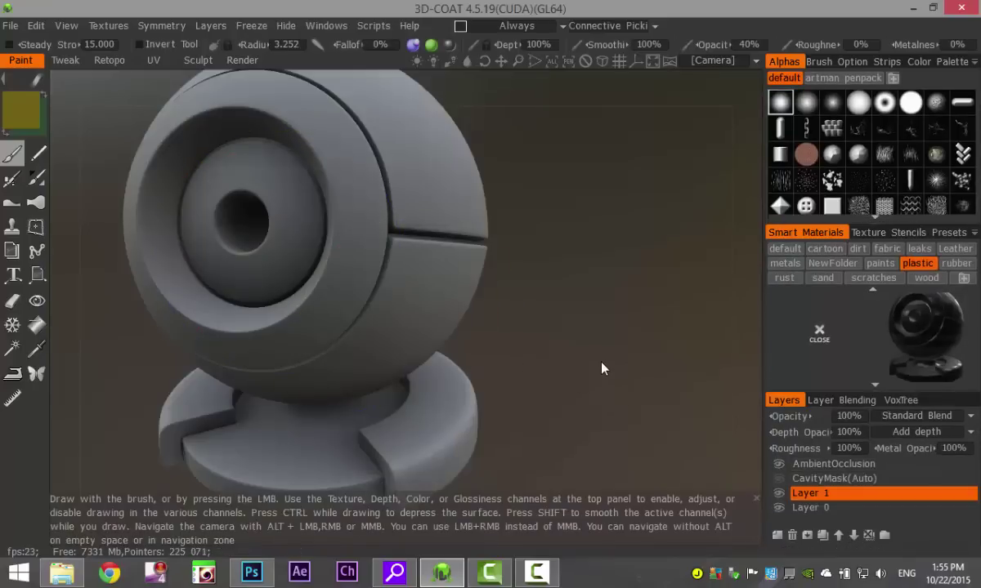
mouse_move(601, 369)
left_mouse_down()
mouse_move(541, 329)
mouse_move(486, 322)
mouse_move(530, 345)
mouse_move(451, 335)
mouse_move(529, 355)
mouse_move(565, 343)
left_mouse_up()
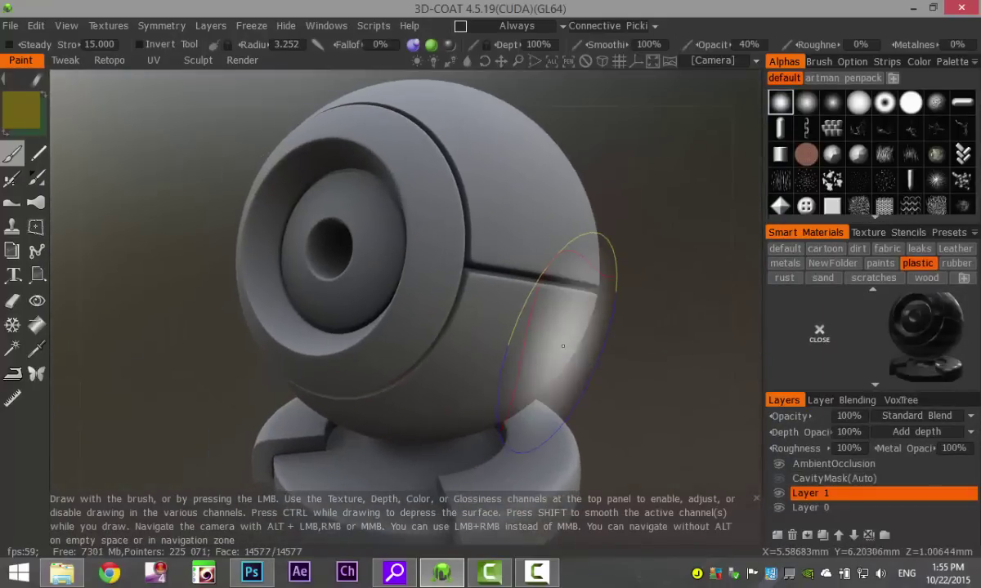
scroll(641, 337, "down", 5)
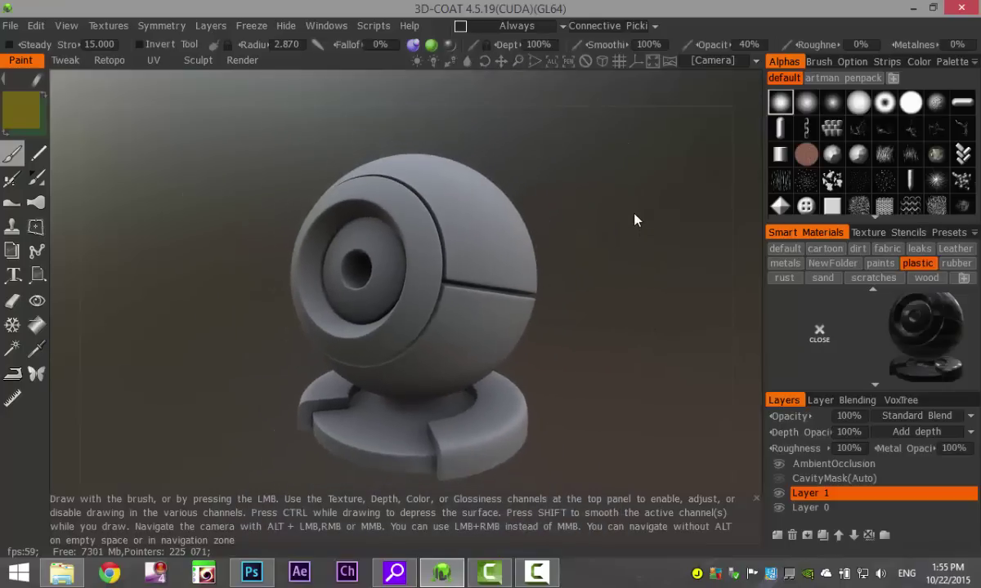
left_click_drag(635, 219, 592, 328)
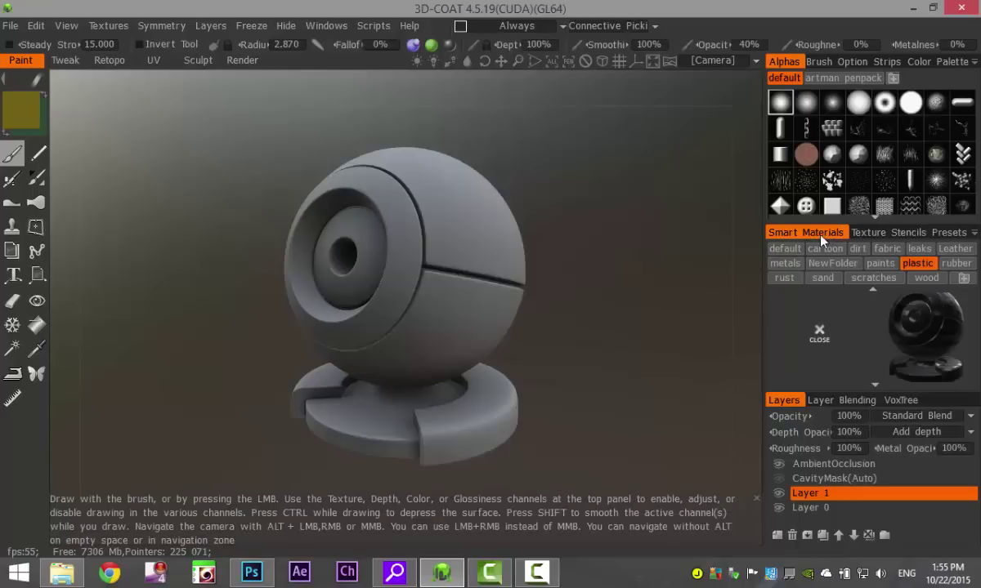
Pick the dark steel material from the metals category and move the Smart Material Preview panel aside
left_click(785, 264)
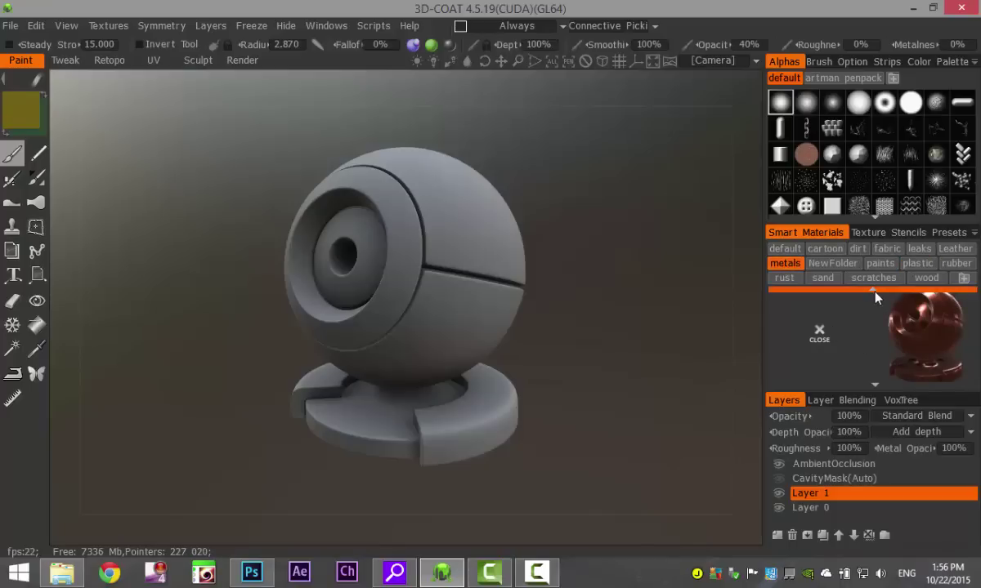
left_click(874, 383)
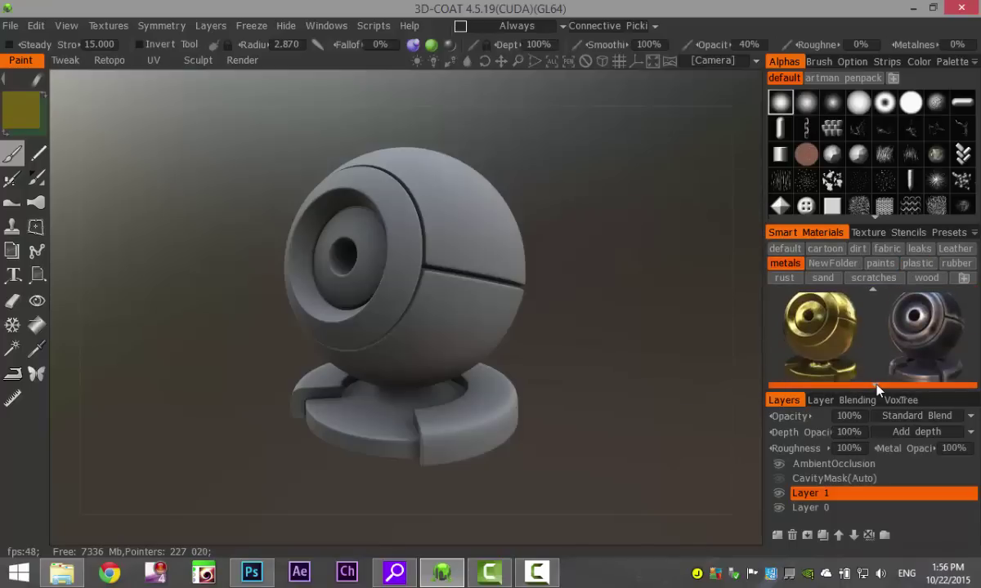
left_click(913, 326)
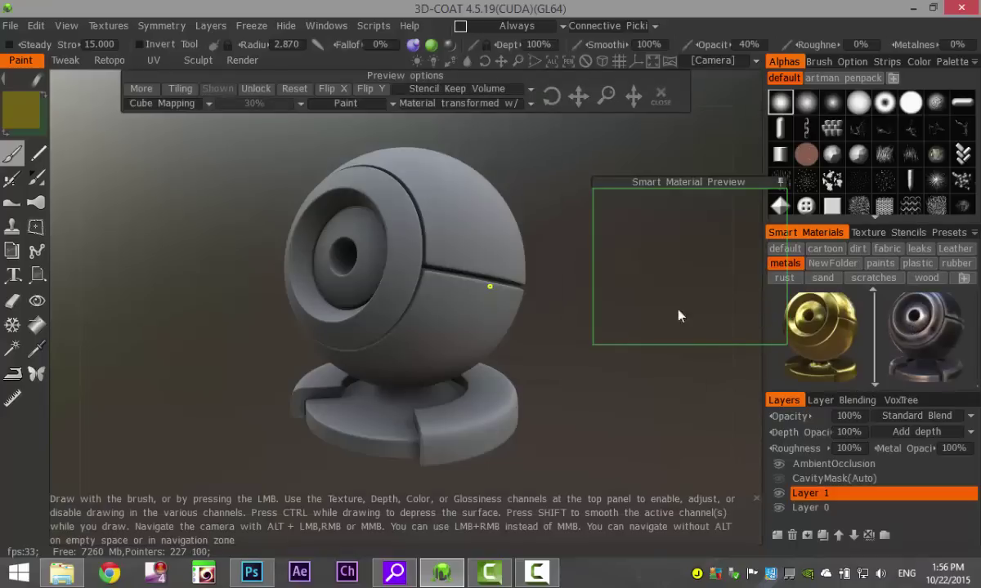
mouse_move(728, 182)
left_mouse_down()
mouse_move(528, 241)
mouse_move(550, 145)
mouse_move(543, 125)
mouse_move(700, 273)
mouse_move(744, 397)
left_mouse_up()
mouse_move(413, 49)
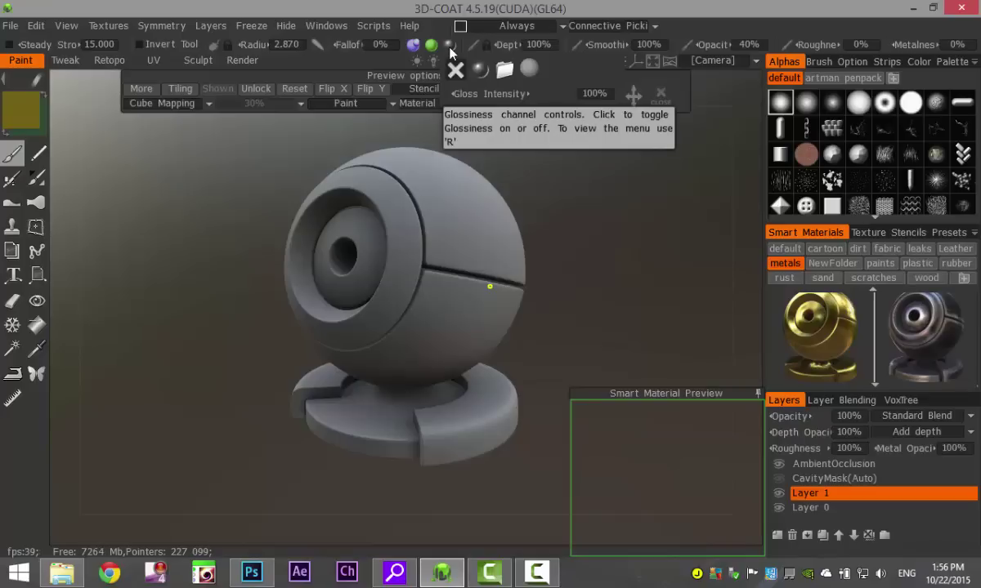
Fill the webcam's entire paint layer with the steel material using the Fill tool's Layer option
left_click(38, 327)
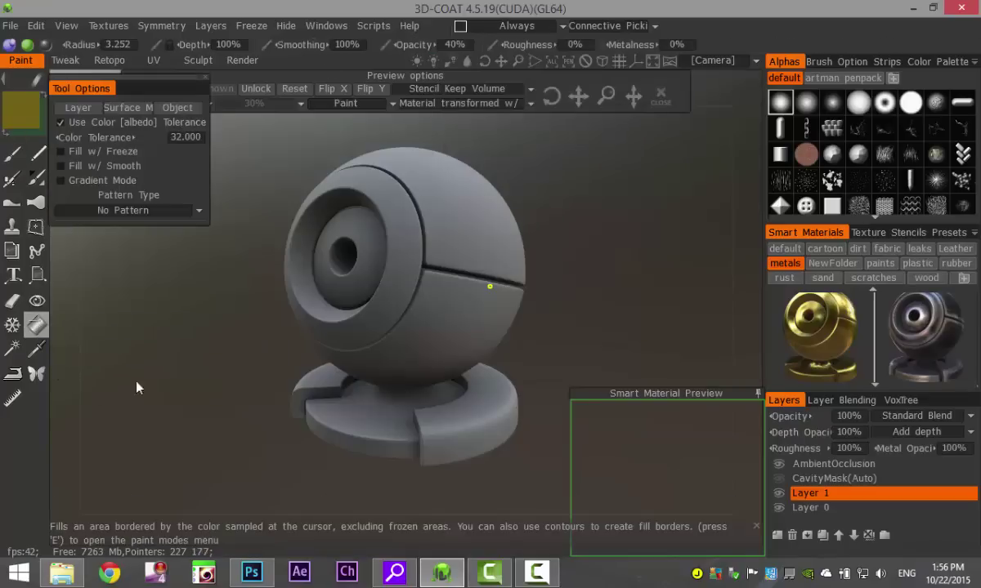
left_click(79, 109)
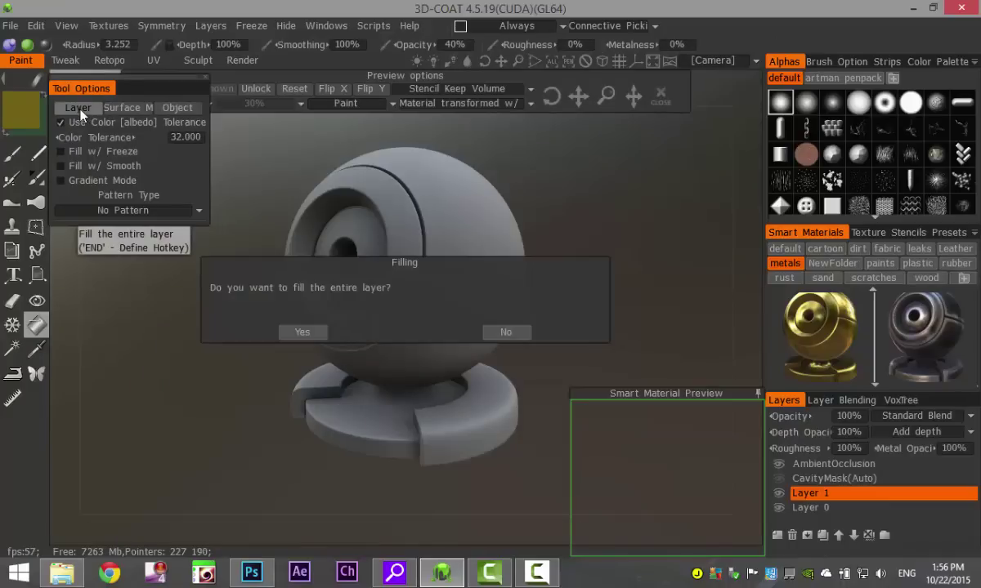
left_click(303, 334)
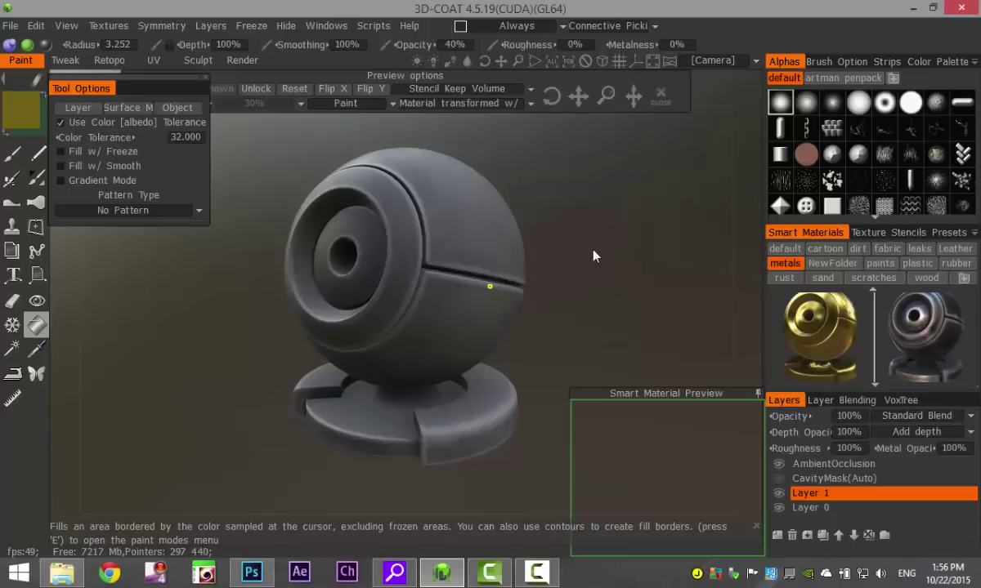
left_click_drag(595, 250, 580, 292)
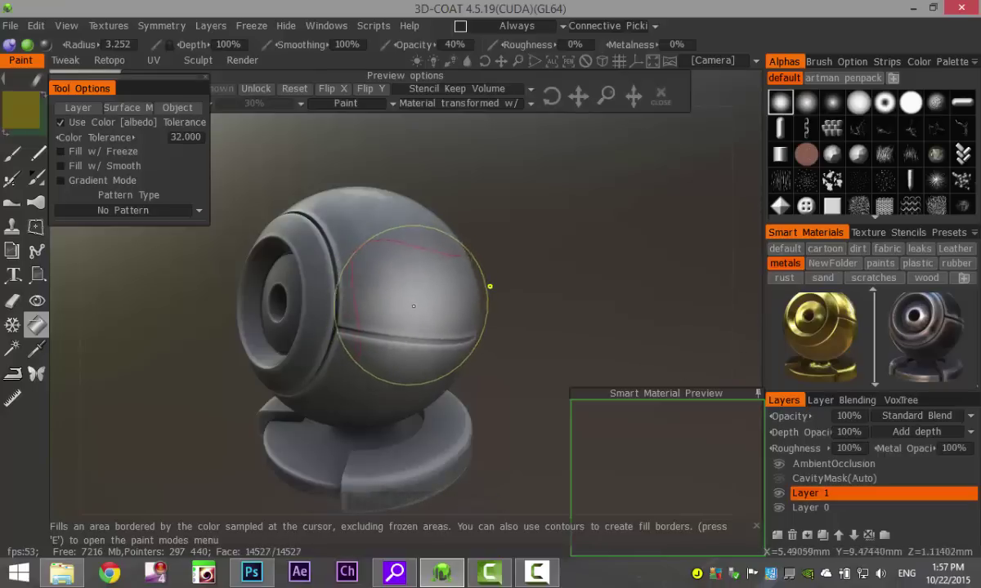
Fill the webcam's spherical shell with the copper_old material and inspect the rusty result
scroll(850, 343, "down", 5)
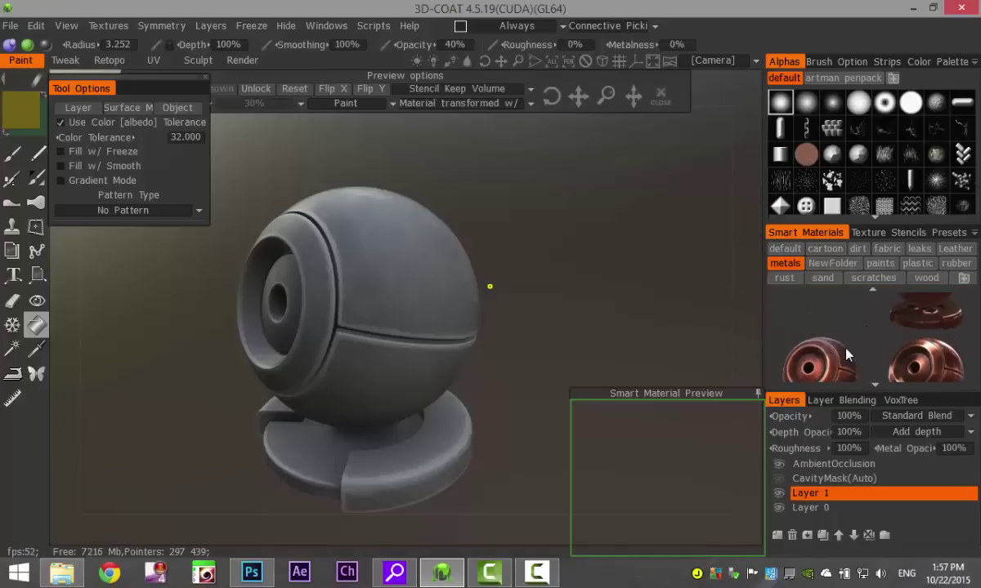
mouse_move(847, 355)
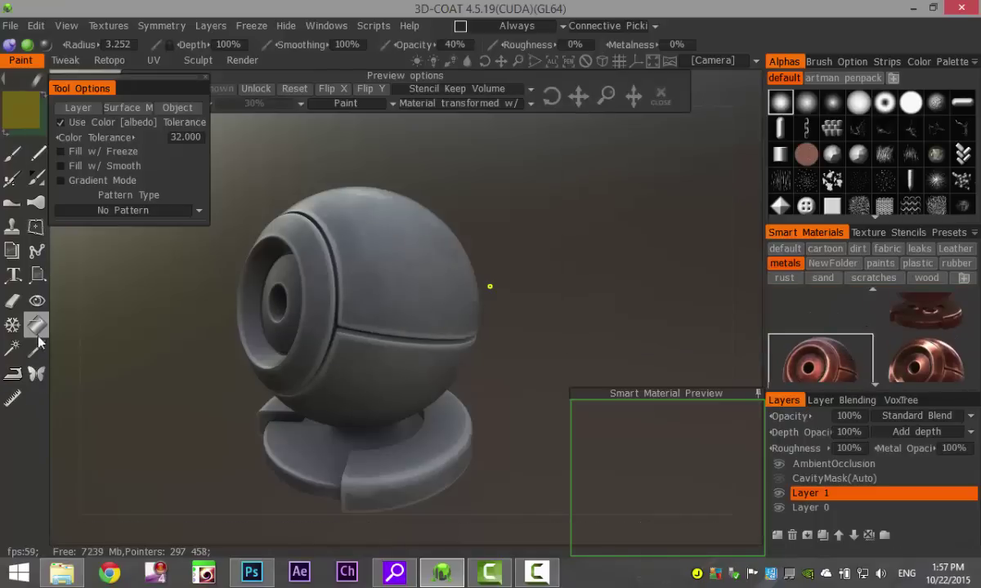
left_click(390, 285)
left_click_drag(501, 313, 456, 358)
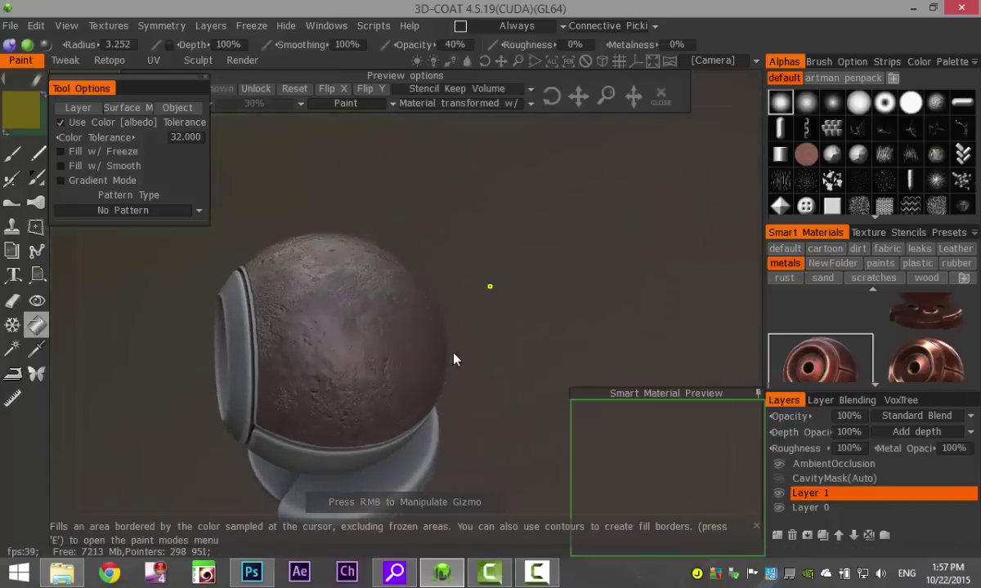
right_click_drag(434, 274, 495, 322)
left_click_drag(494, 322, 587, 324)
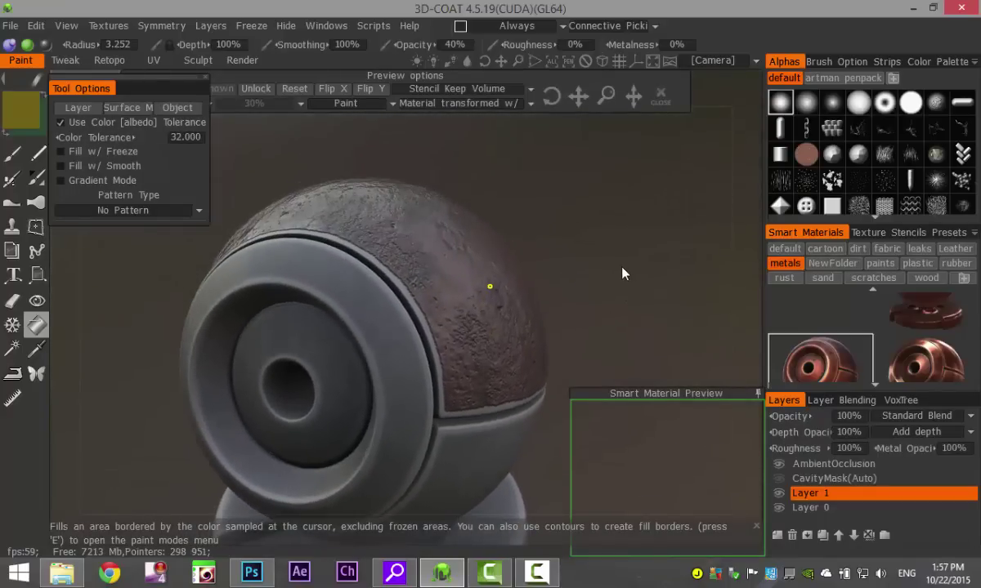
Start a new scene, discarding the webcam scene without saving
left_click(10, 26)
left_click(32, 49)
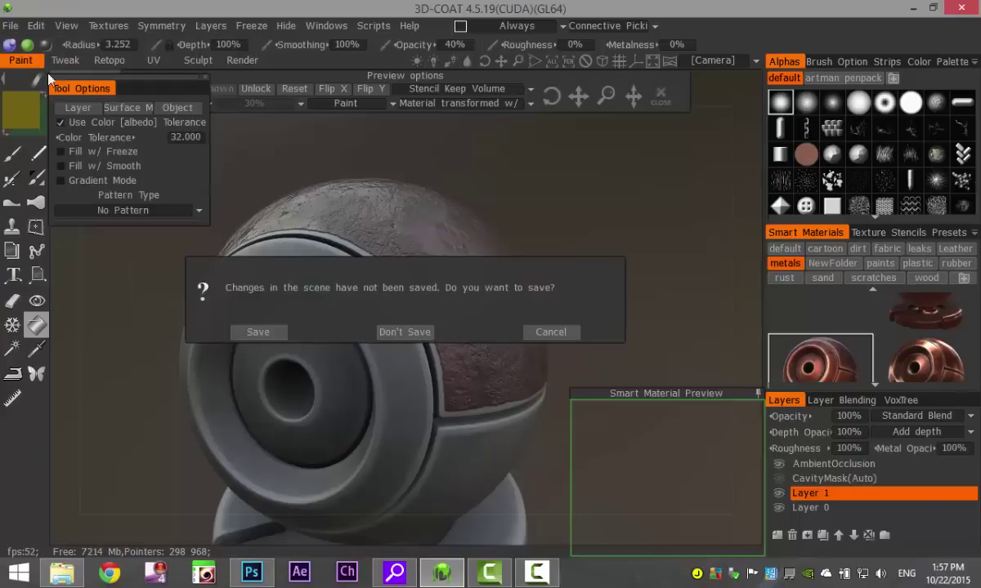
left_click(408, 332)
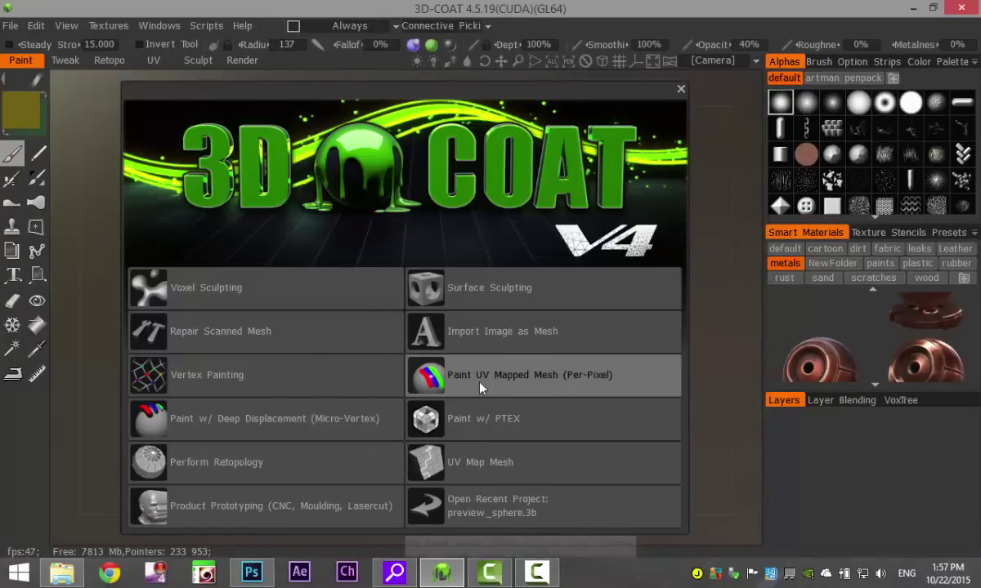
Load the sample sphere as a per-pixel UV-mapped mesh with Auto-Mapping UVs
left_click(449, 388)
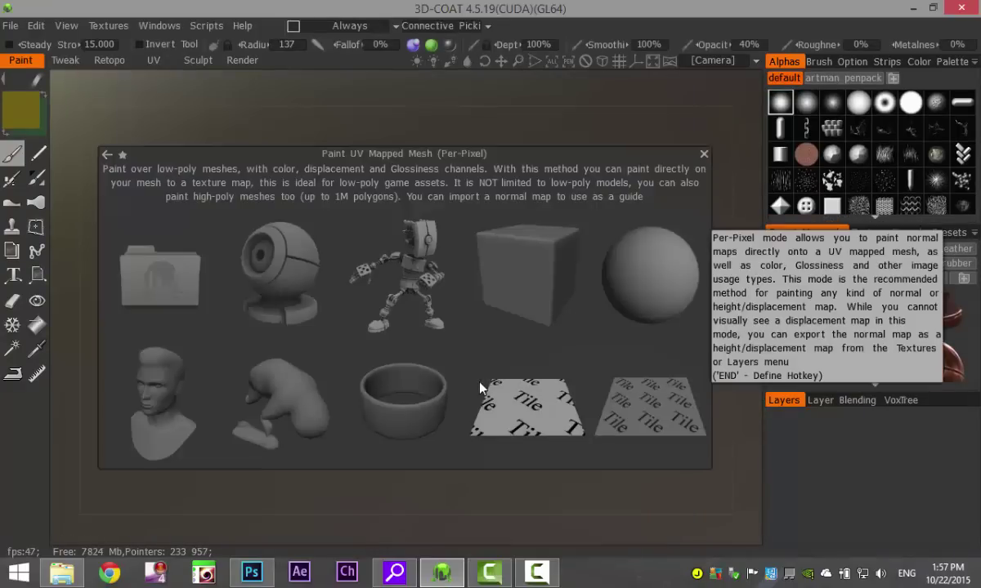
left_click(654, 284)
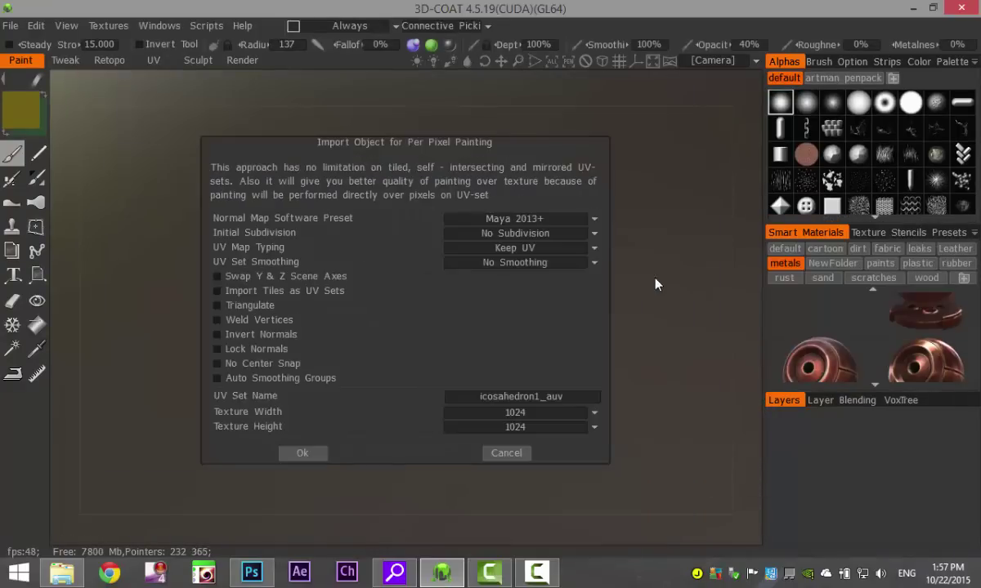
left_click(518, 252)
left_click(516, 280)
left_click(301, 454)
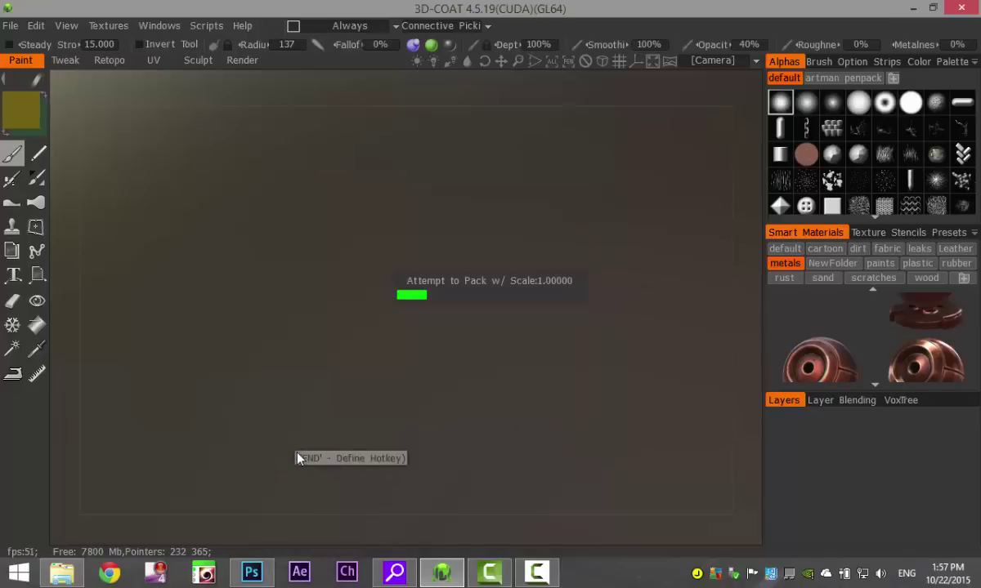
mouse_move(619, 389)
left_mouse_down()
mouse_move(607, 367)
mouse_move(438, 291)
mouse_move(573, 416)
mouse_move(639, 301)
mouse_move(580, 339)
mouse_move(678, 405)
mouse_move(591, 284)
mouse_move(669, 377)
mouse_move(648, 354)
mouse_move(646, 383)
left_mouse_up()
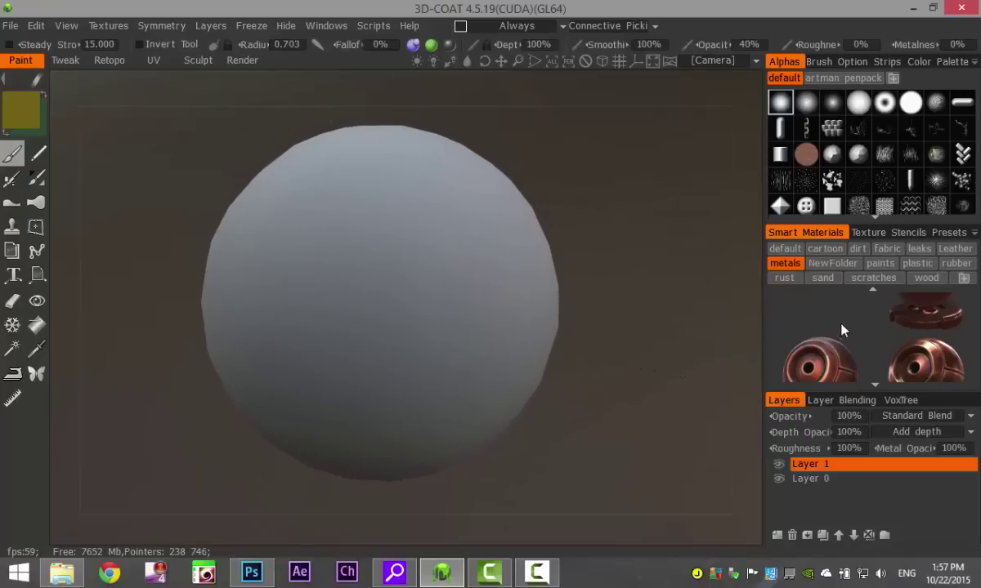
Create a smart-material folder named Rock and start a new material in it
left_click(964, 279)
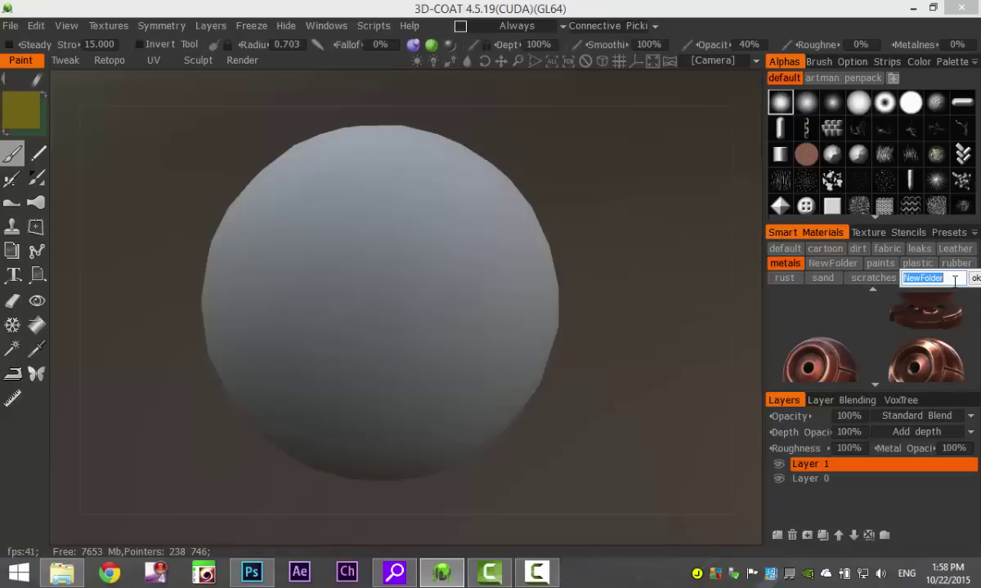
type("Rock")
key("Return")
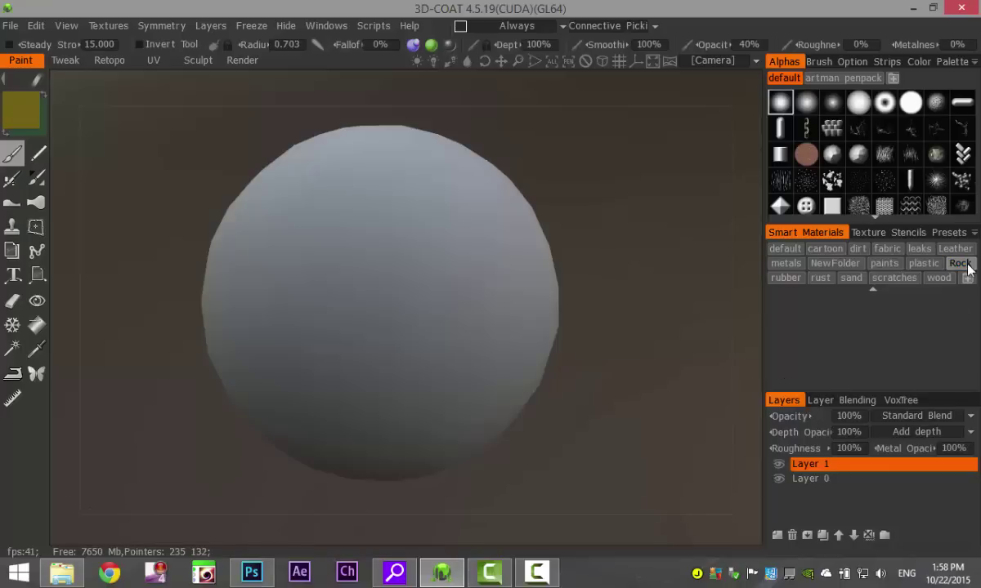
mouse_move(901, 346)
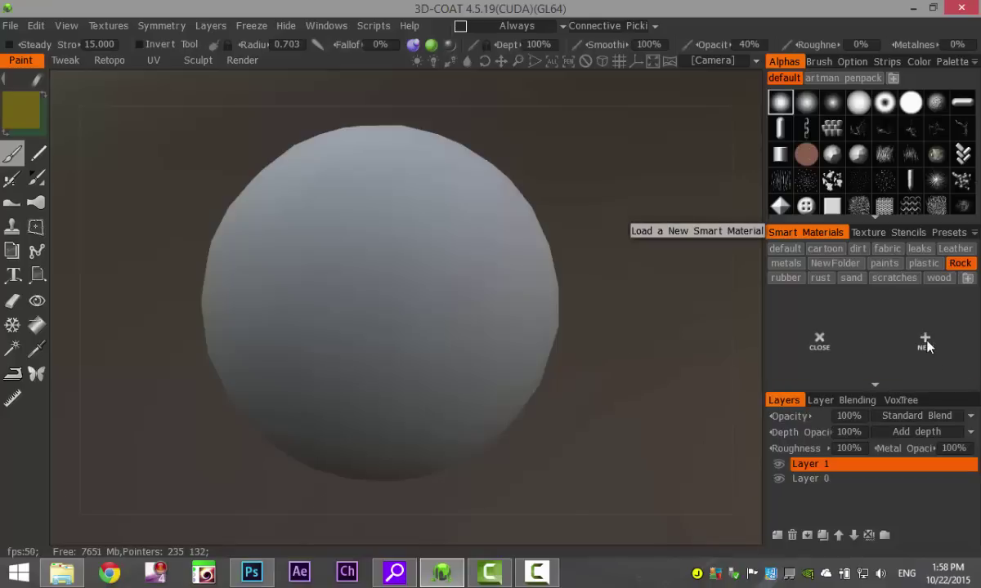
left_click(926, 345)
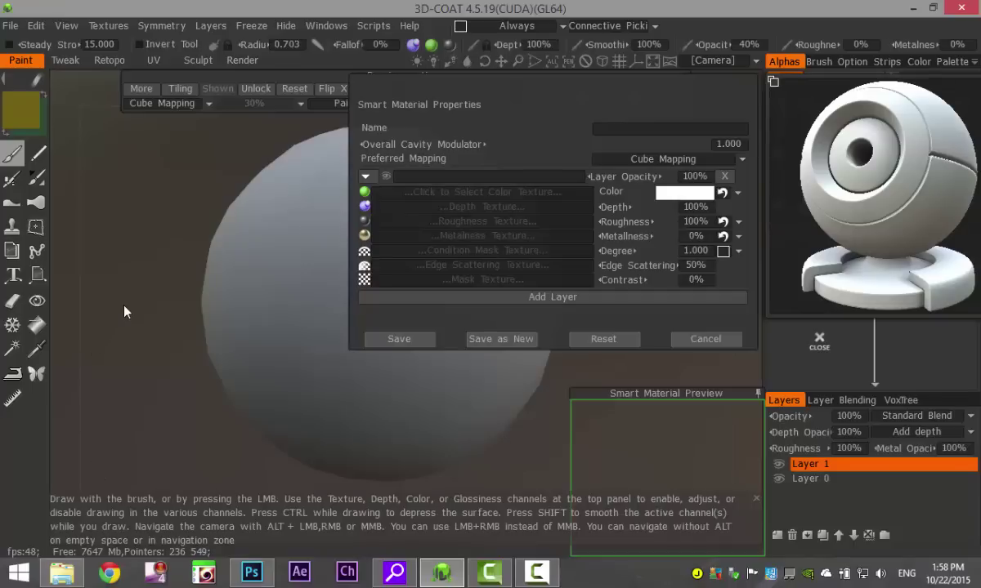
In Photoshop, open the Rock.jpg texture from the Desktop
key("alt+Tab")
key("alt+Tab")
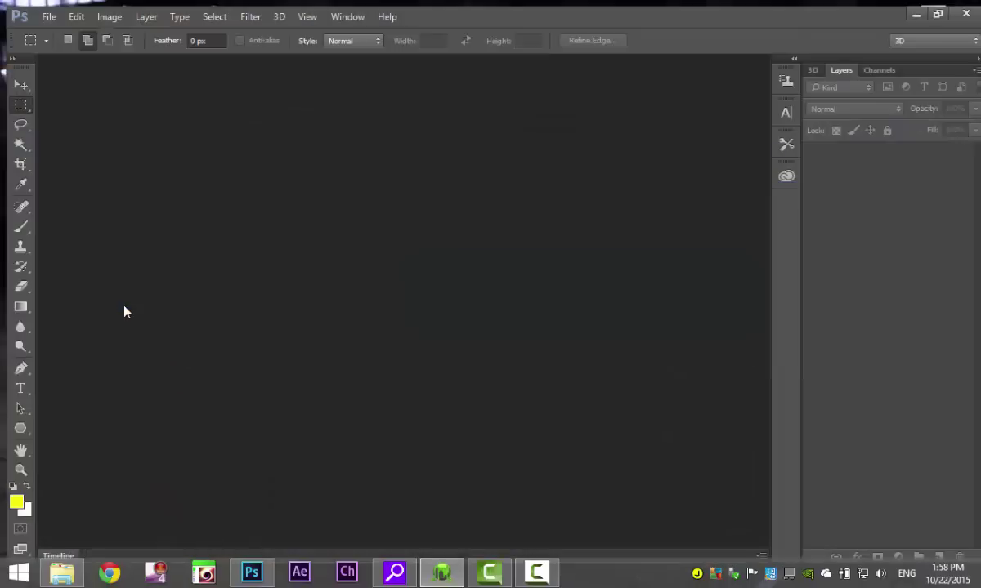
left_click(43, 11)
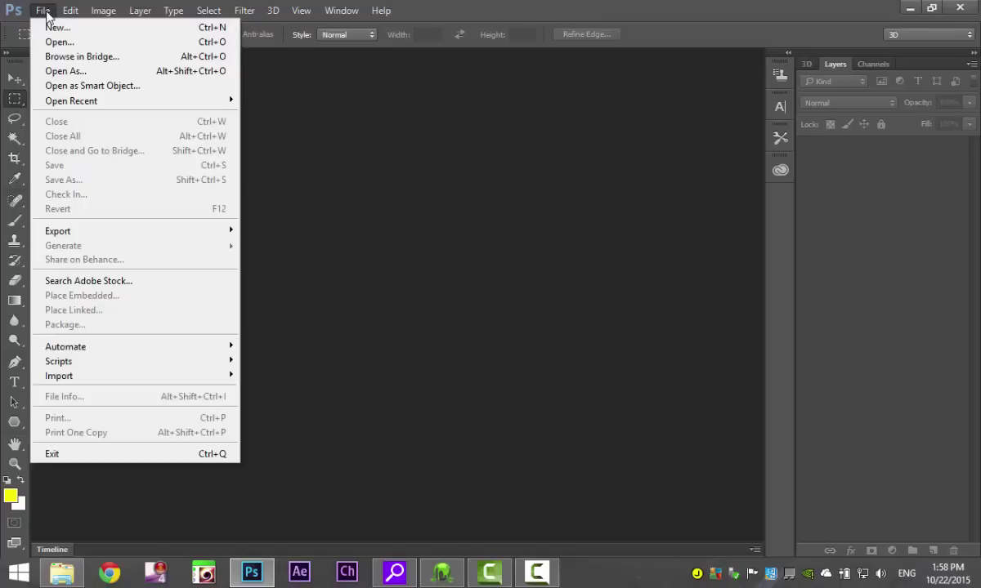
left_click(60, 42)
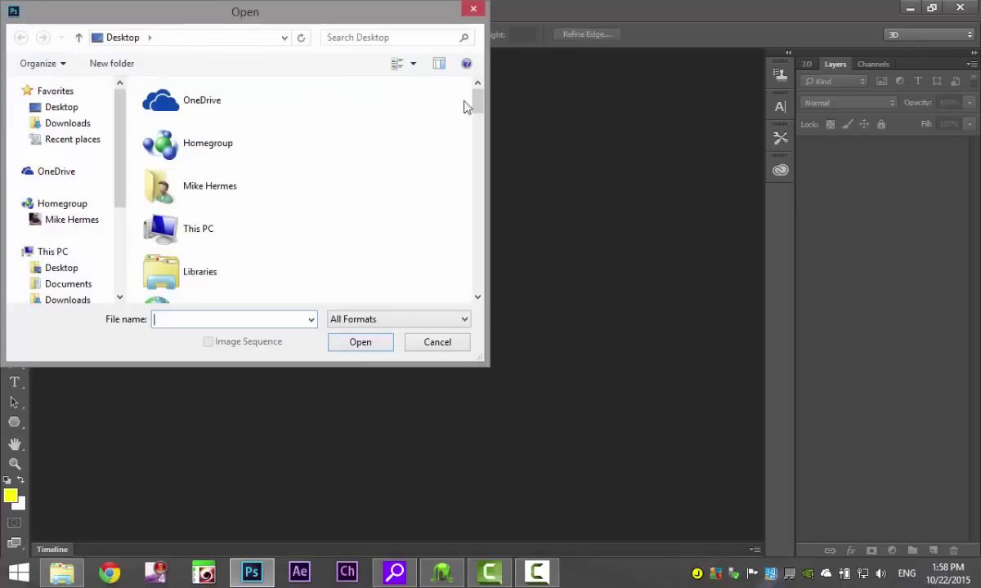
left_click_drag(477, 105, 486, 289)
left_click(155, 232)
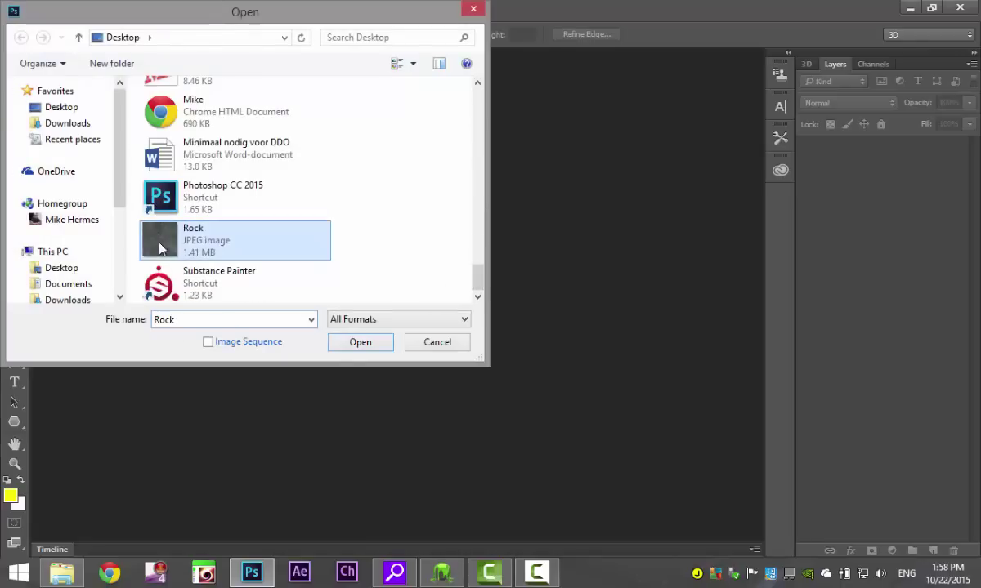
left_click(361, 343)
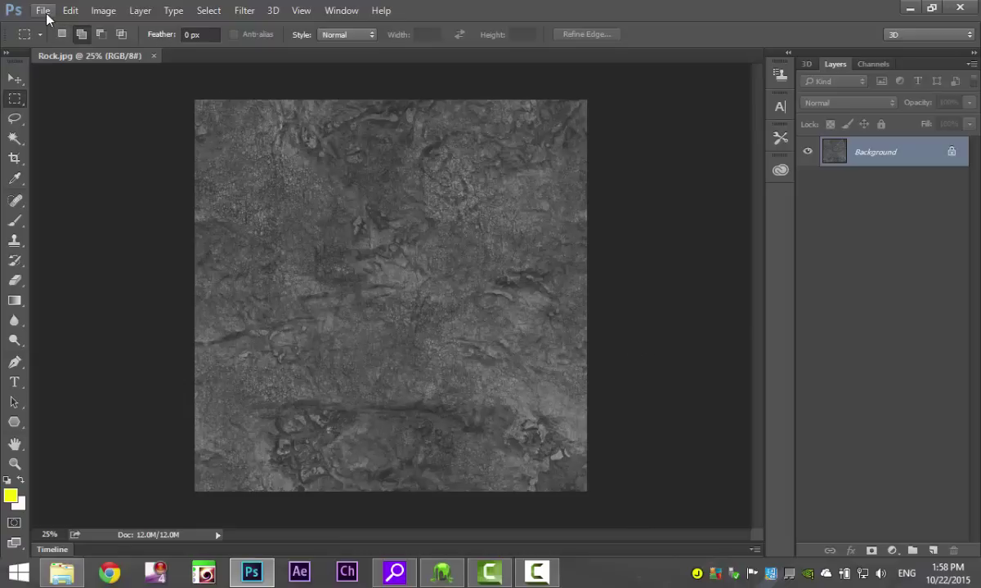
Apply Auto Contrast to the Rock.jpg texture
left_click(107, 12)
mouse_move(183, 157)
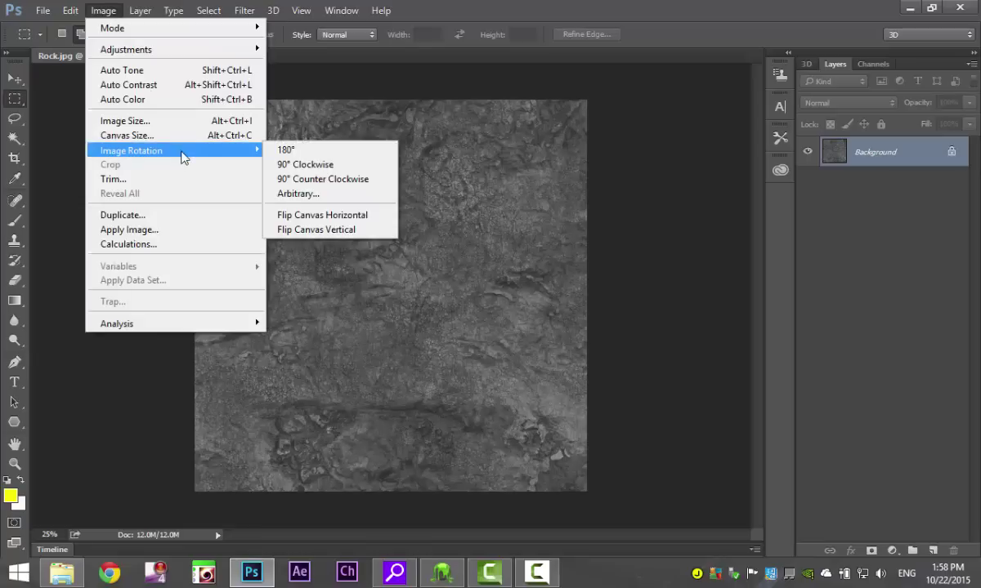
left_click(177, 86)
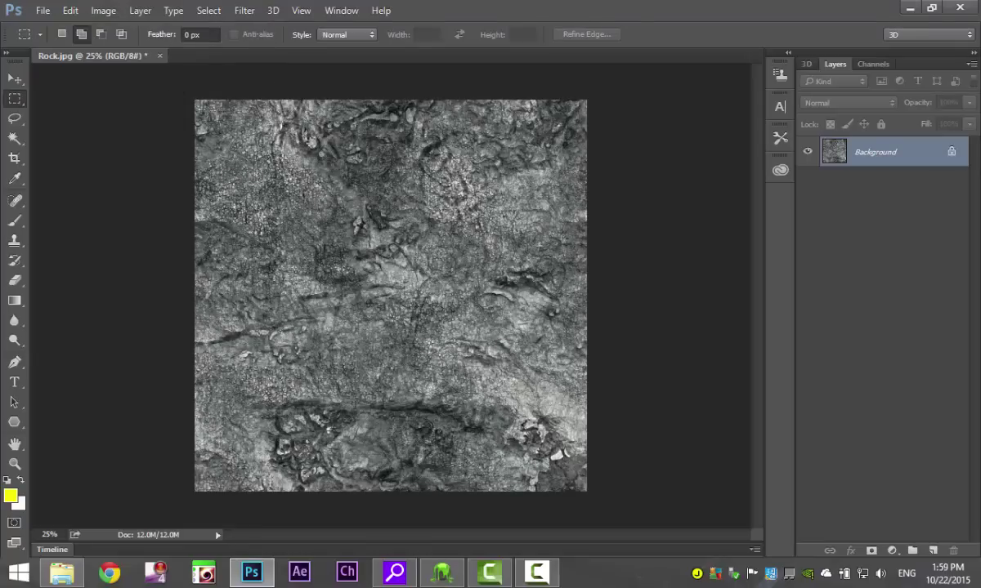
left_click(100, 12)
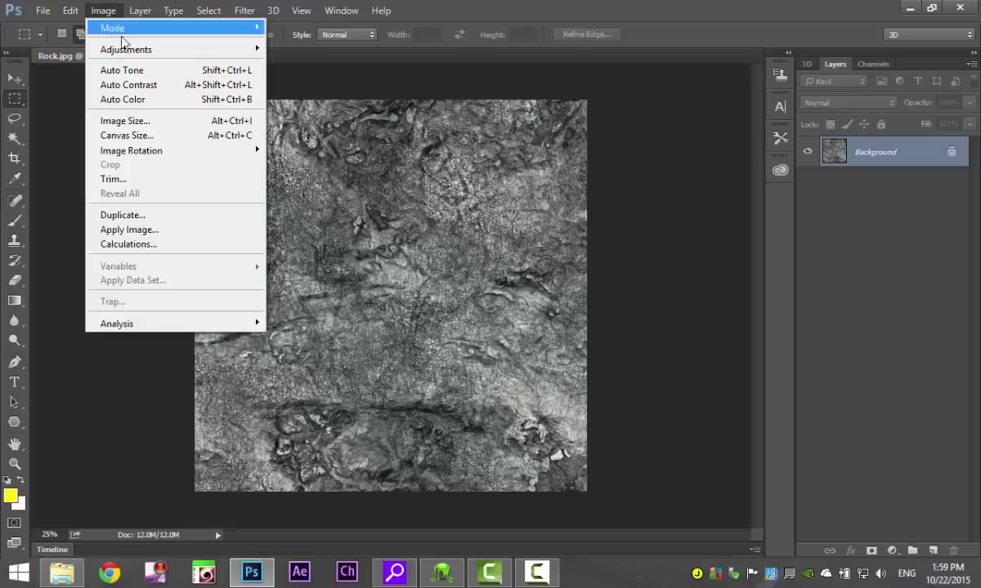
mouse_move(173, 51)
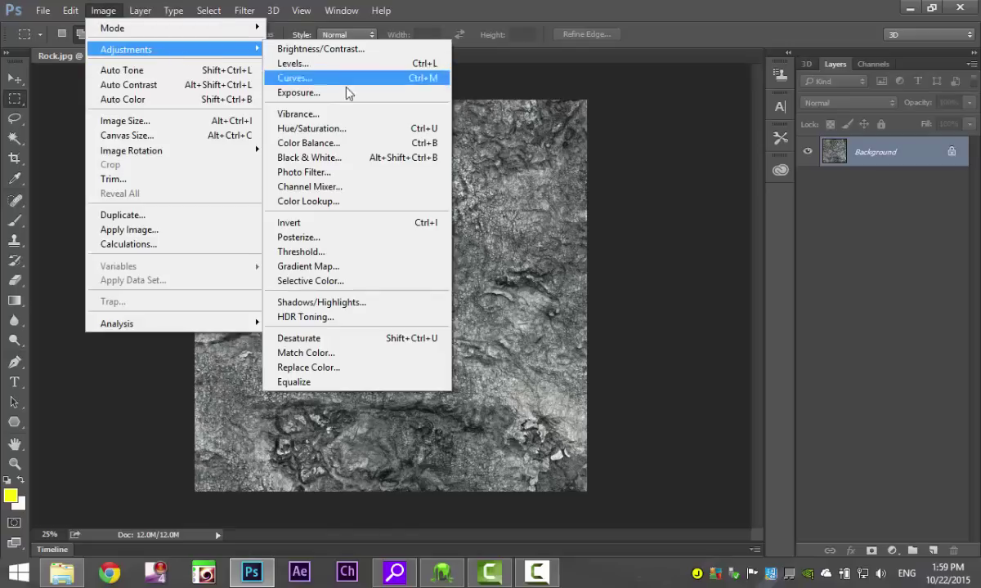
Convert the texture to Black & White and save it as the JPEG RockDepth.jpg
left_click(337, 158)
left_click(615, 86)
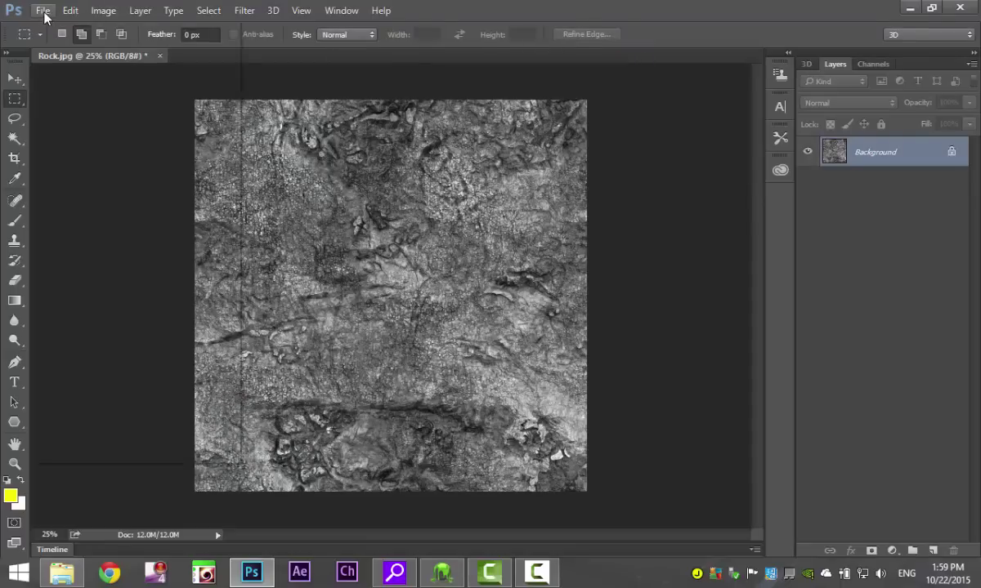
left_click(43, 11)
left_click(85, 181)
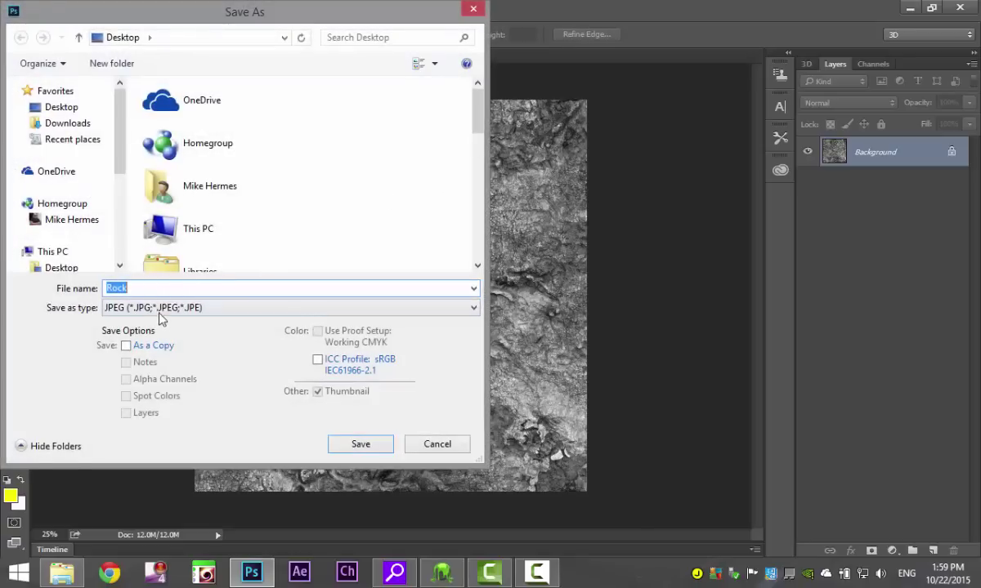
left_click(153, 288)
left_click(360, 444)
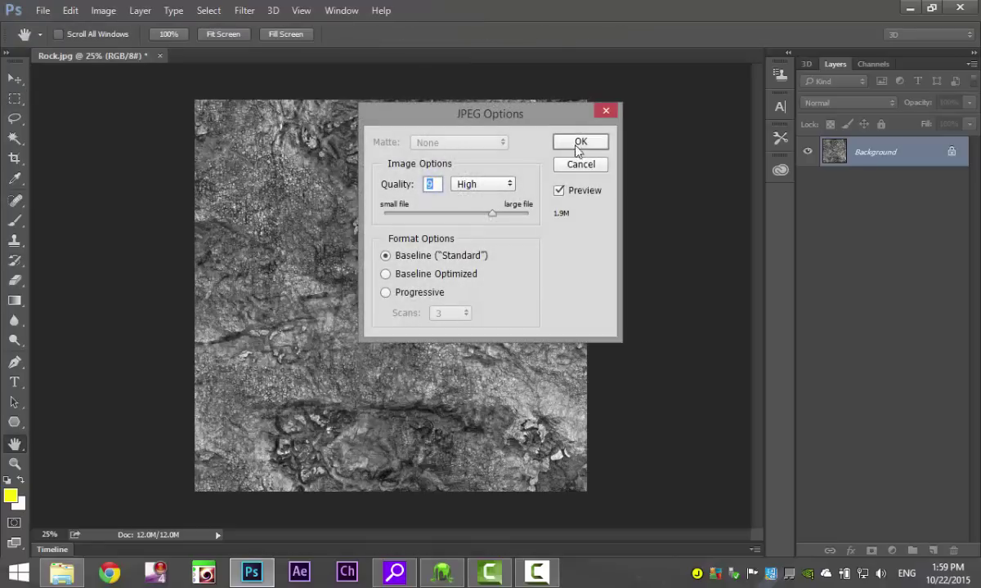
left_click(578, 143)
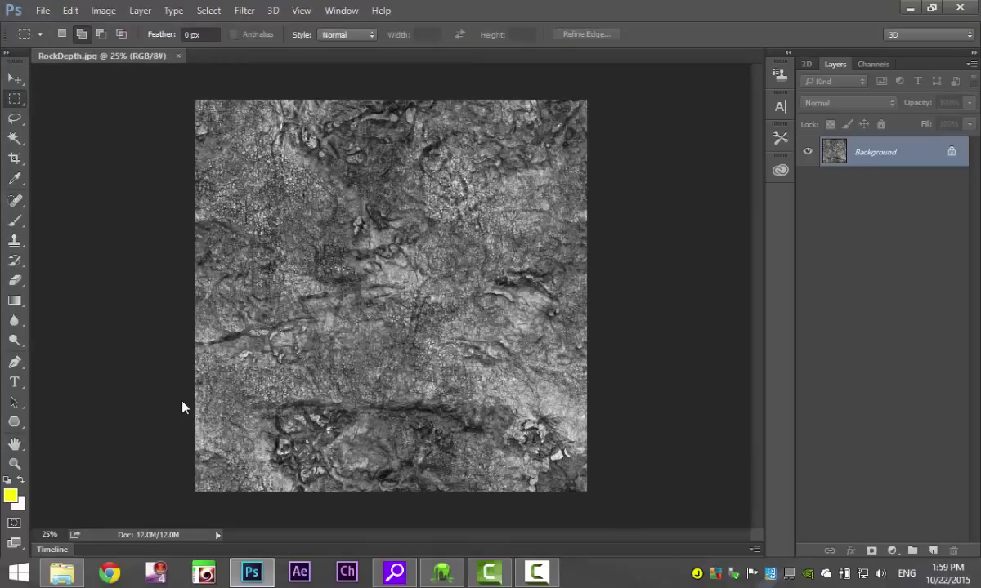
Back in 3D-Coat, name the smart material 'Rock' and load Rock.jpg as its colour texture
key("alt+Tab")
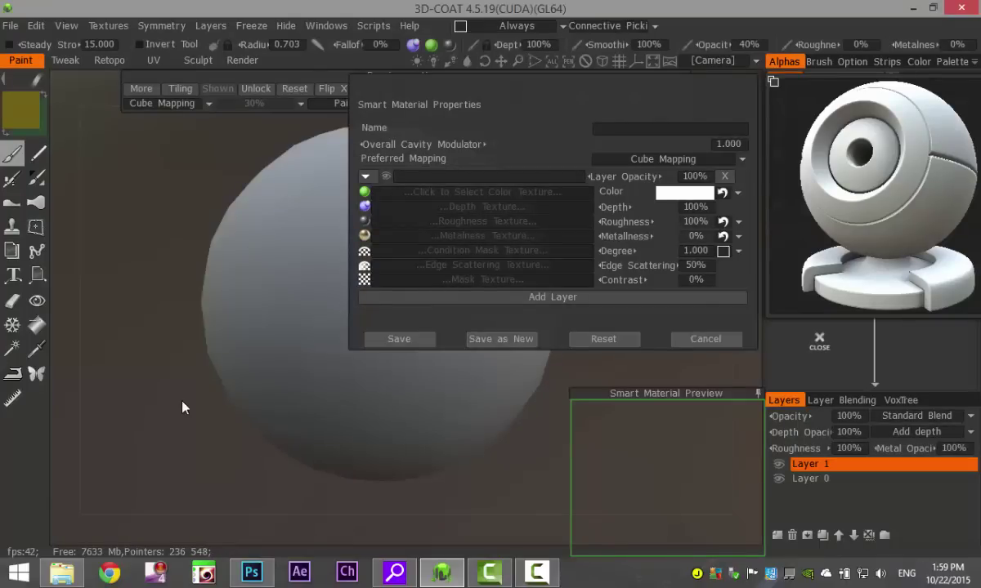
left_click(617, 132)
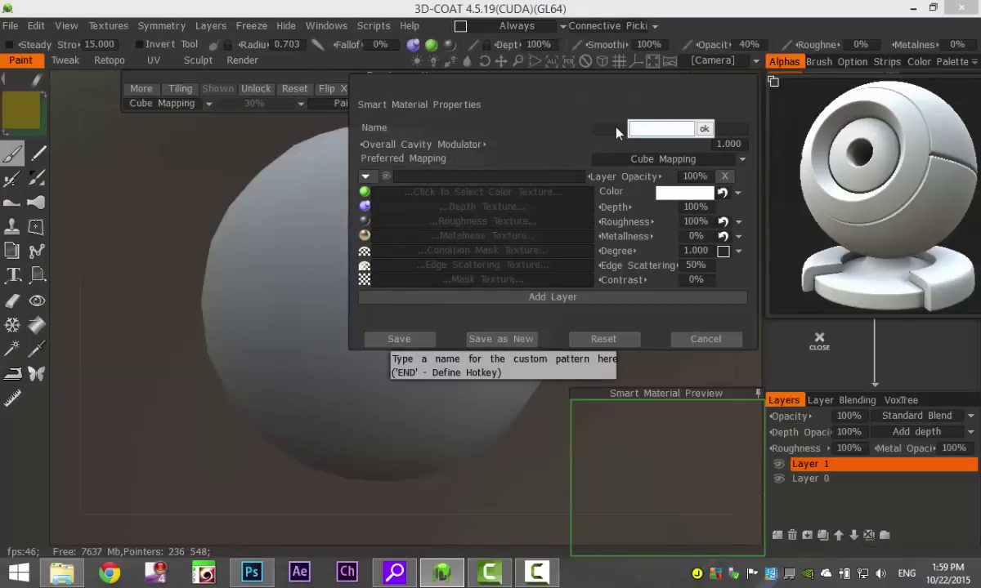
type("Rock")
left_click(482, 199)
left_click_drag(478, 136, 478, 274)
left_click(178, 260)
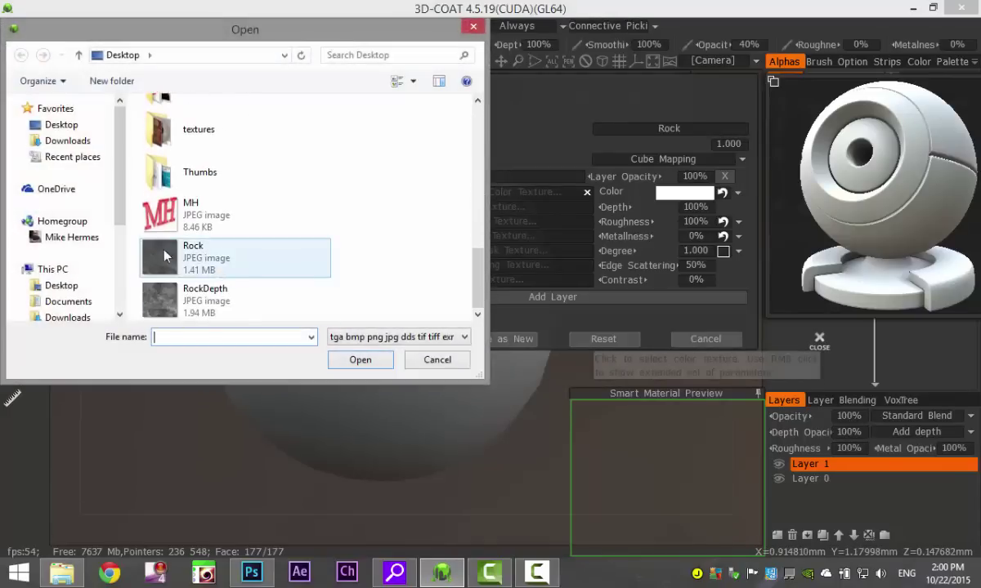
left_click(359, 361)
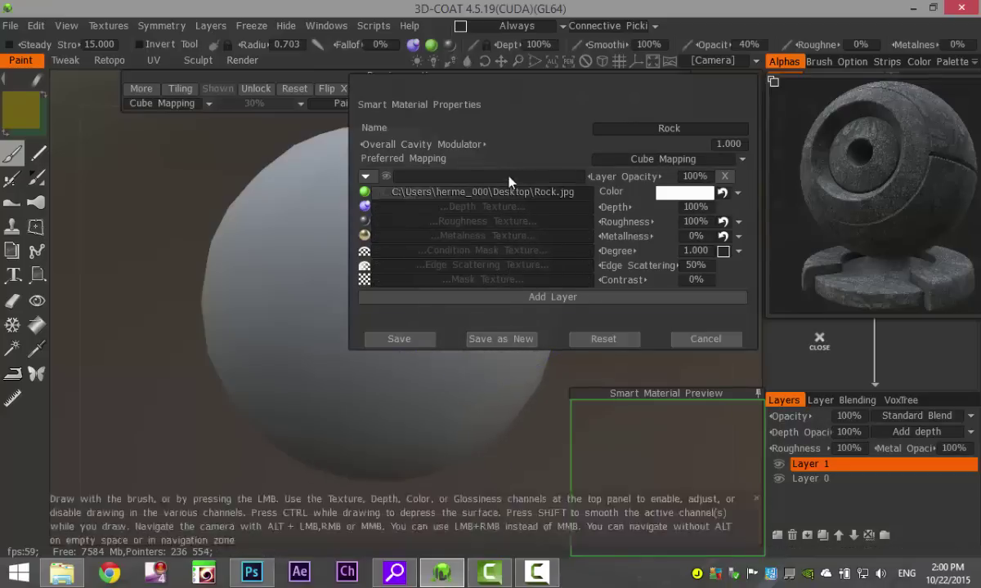
Load RockDepth.jpg as the Rock material's depth texture and tune its depth strength to 80%
left_click(452, 213)
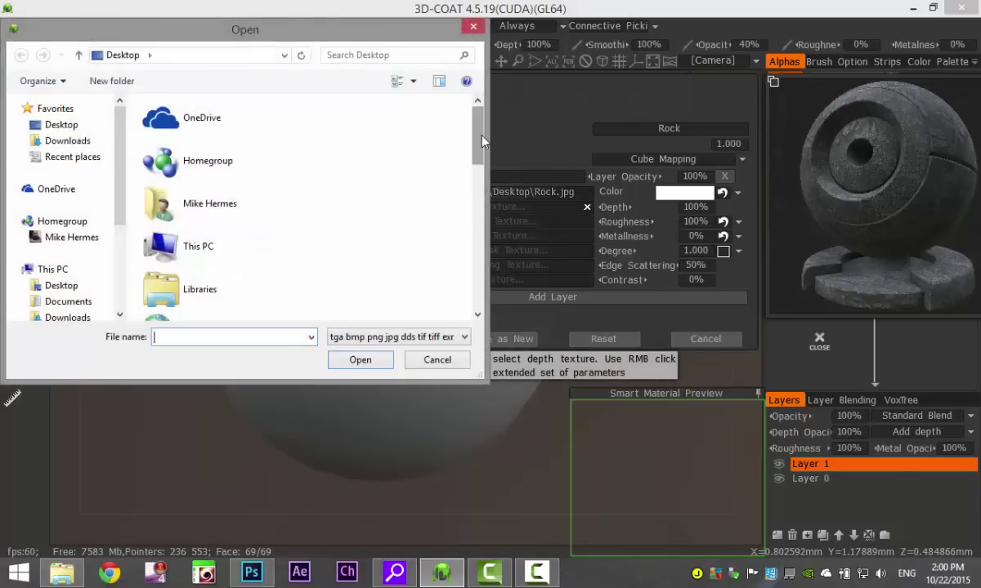
left_click_drag(478, 135, 485, 292)
left_click(157, 294)
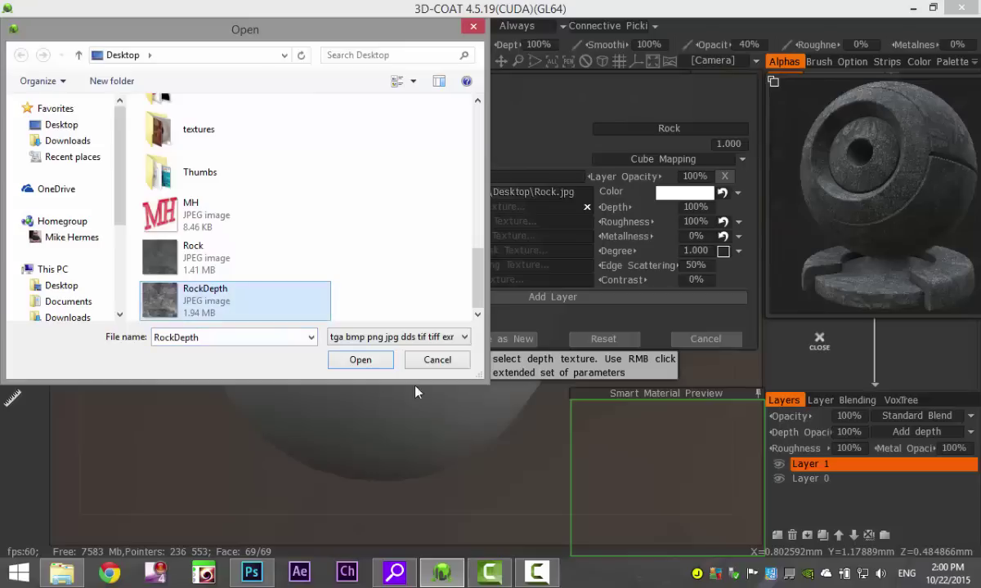
left_click(360, 359)
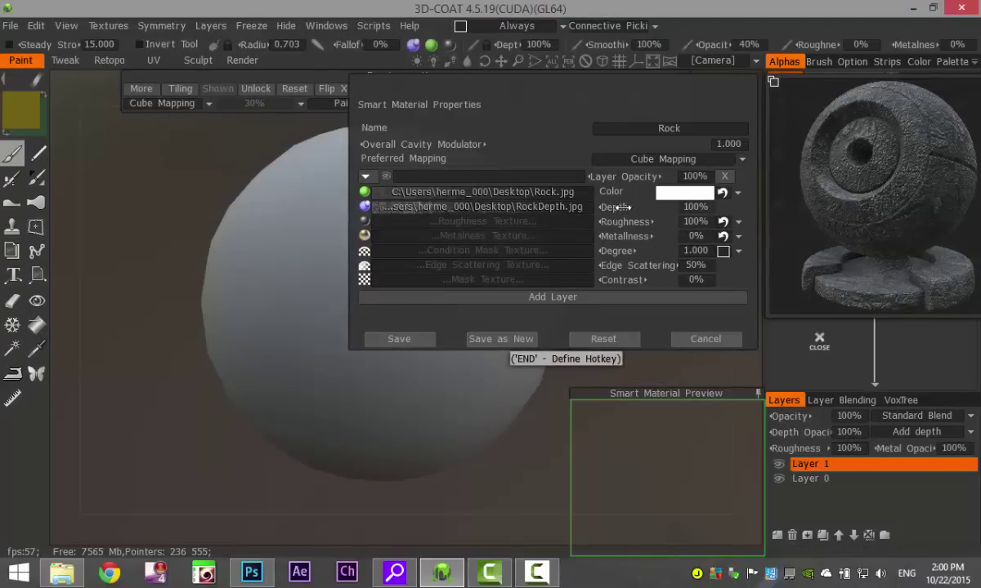
mouse_move(621, 207)
left_mouse_down()
mouse_move(600, 206)
mouse_move(620, 211)
left_mouse_up()
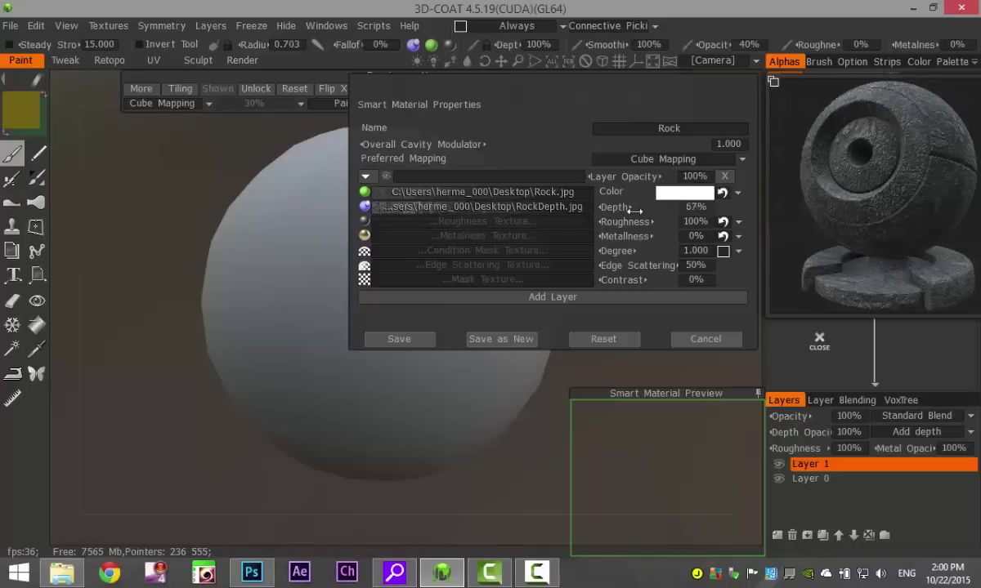
mouse_move(612, 210)
left_mouse_down()
mouse_move(596, 207)
mouse_move(606, 208)
left_mouse_up()
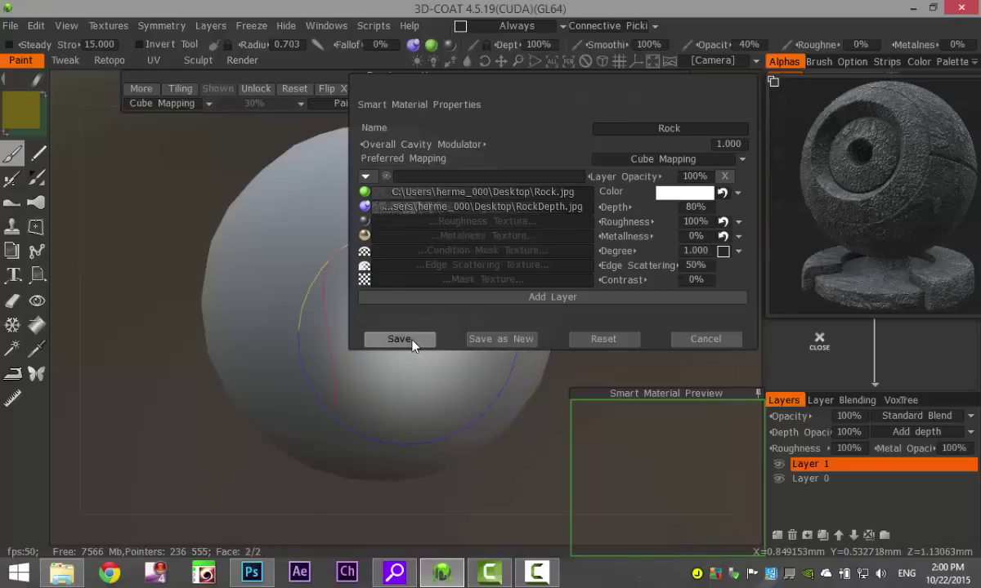
Save the Rock smart material and switch to the Fill tool
left_click(412, 344)
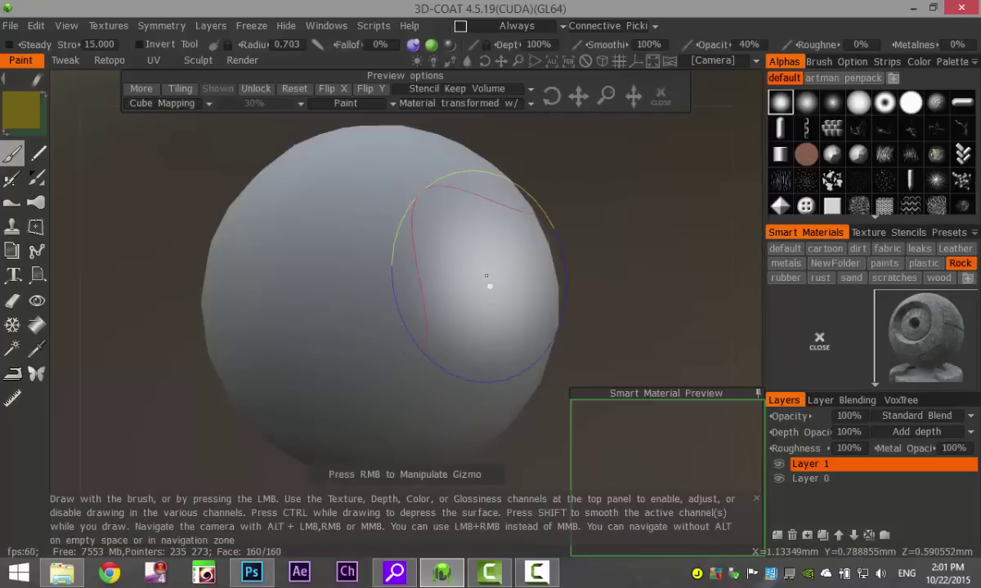
left_click(38, 325)
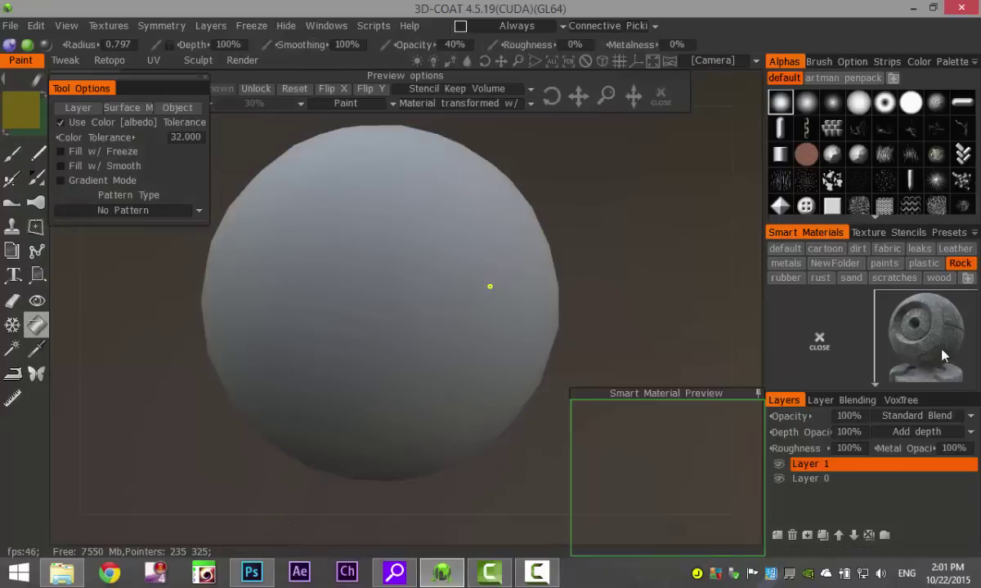
mouse_move(942, 344)
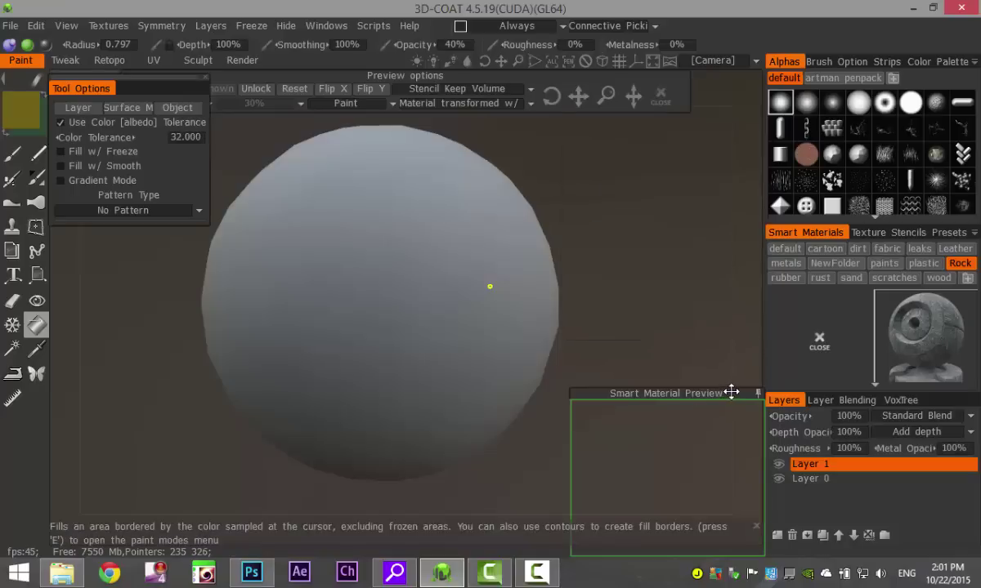
Fill the whole sphere layer with the Rock material and rotate the lighting to inspect it
left_click_drag(706, 320, 596, 258)
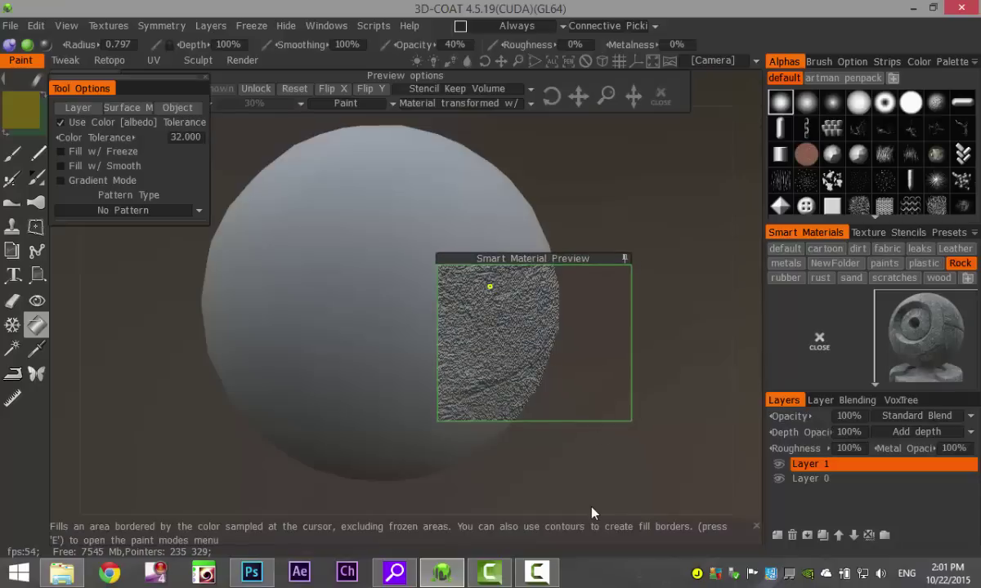
left_click(75, 113)
left_click(299, 333)
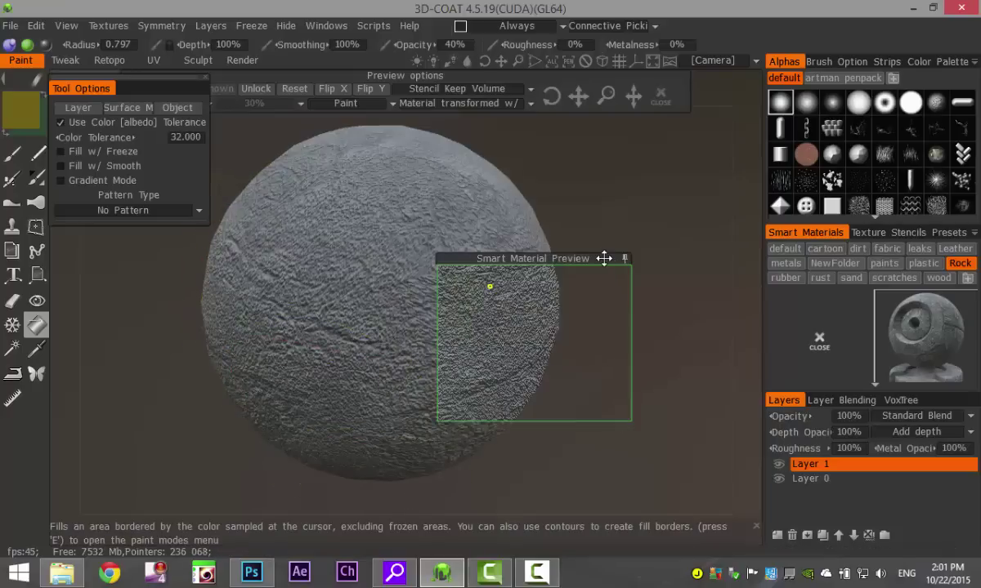
left_click_drag(606, 259, 737, 435)
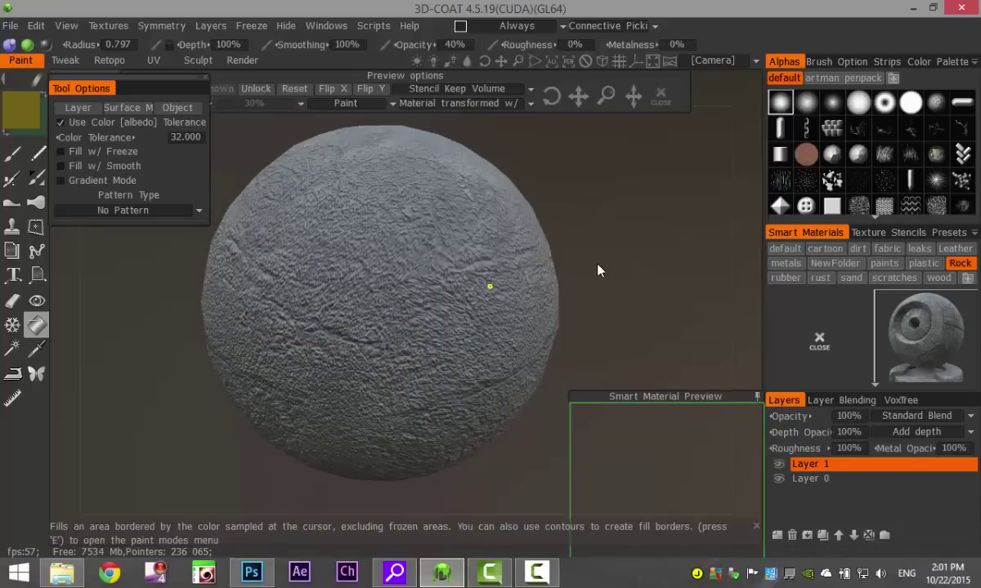
mouse_move(618, 261)
right_mouse_down("shift")
mouse_move(339, 384)
mouse_move(507, 269)
mouse_move(351, 346)
mouse_move(384, 225)
mouse_move(286, 295)
mouse_move(355, 397)
mouse_move(320, 344)
mouse_move(311, 355)
mouse_move(264, 359)
mouse_move(302, 388)
mouse_move(359, 366)
right_mouse_up("shift")
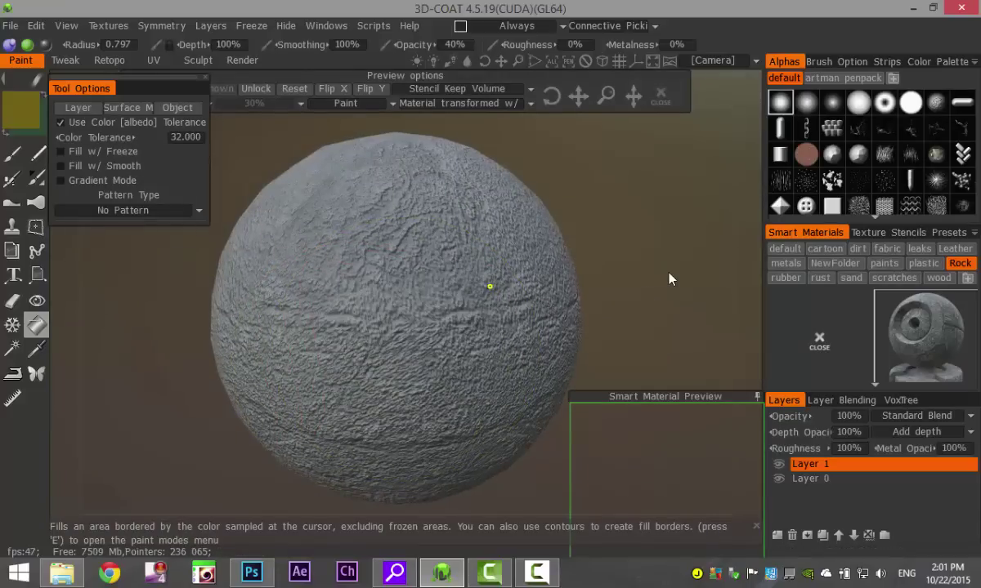
Undo the Rock fill, set material depth to 163% and refill the sphere
key("ctrl+z")
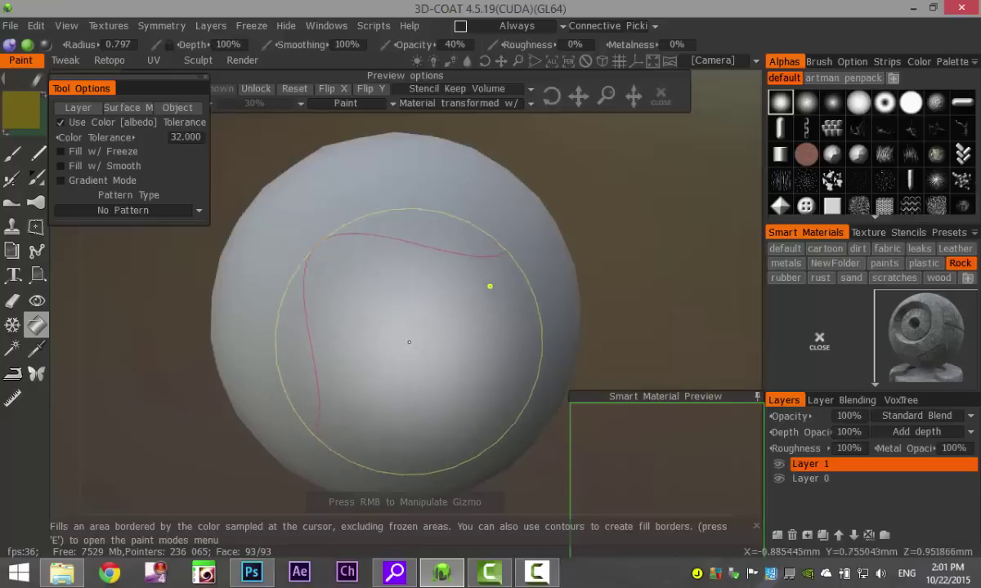
right_click_drag(414, 287, 411, 410)
left_click(371, 330)
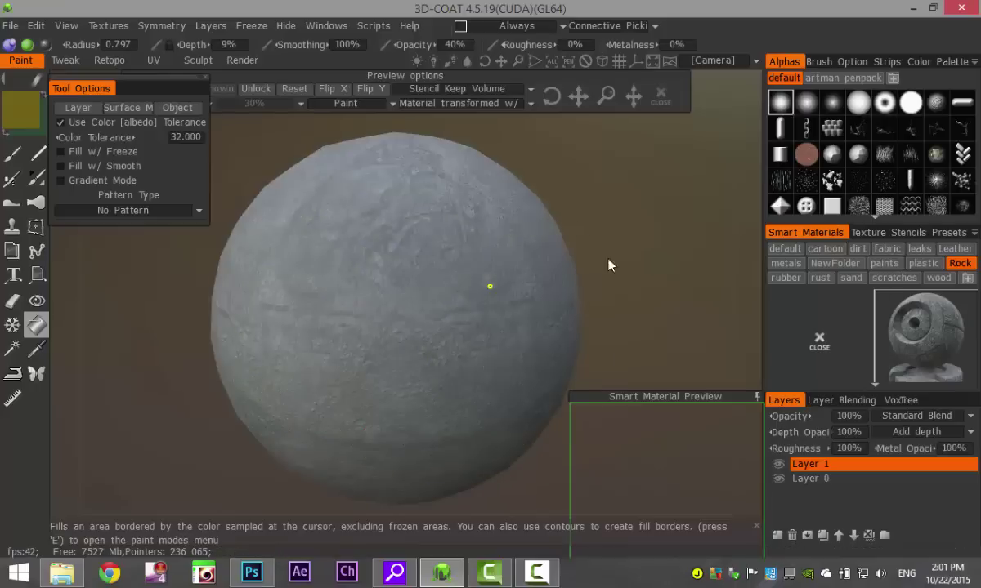
mouse_move(596, 267)
left_mouse_down()
mouse_move(500, 307)
mouse_move(492, 280)
mouse_move(625, 201)
left_mouse_up()
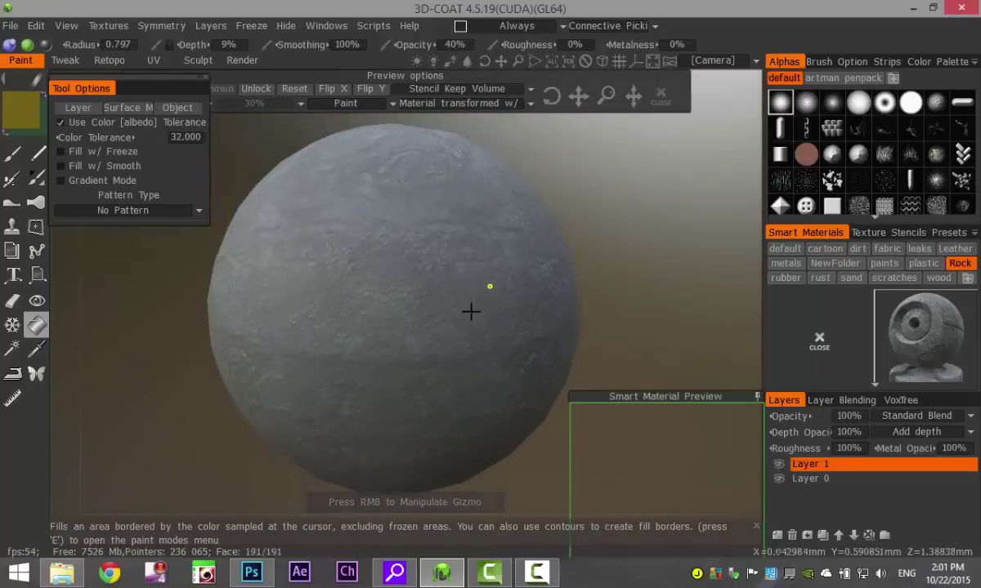
mouse_move(452, 323)
right_mouse_down()
mouse_move(580, 247)
mouse_move(632, 235)
mouse_move(588, 336)
mouse_move(526, 307)
mouse_move(475, 326)
mouse_move(600, 229)
right_mouse_up()
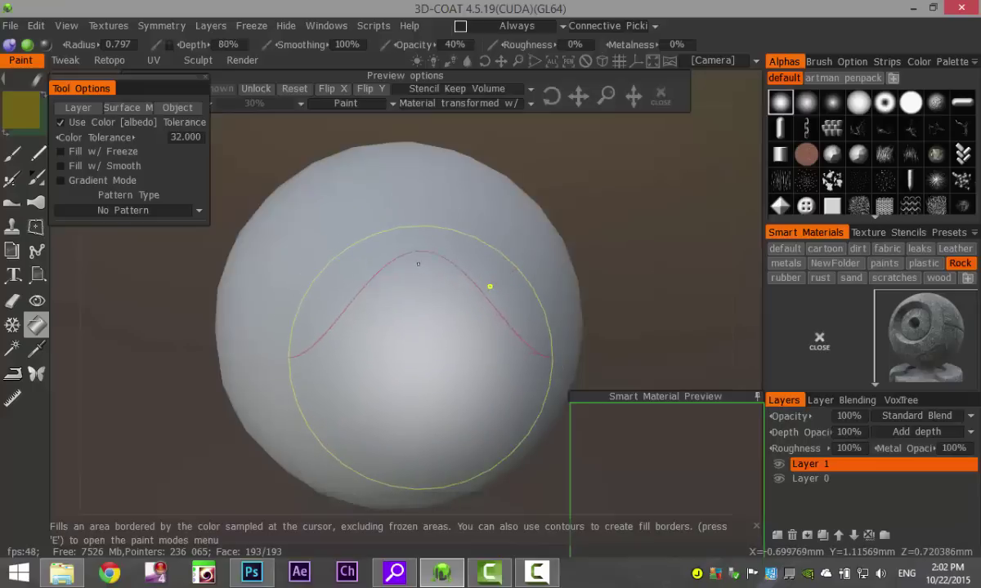
Reposition the Rock material projection on the sphere and check the relief from other angles
right_click_drag(426, 153, 384, 292)
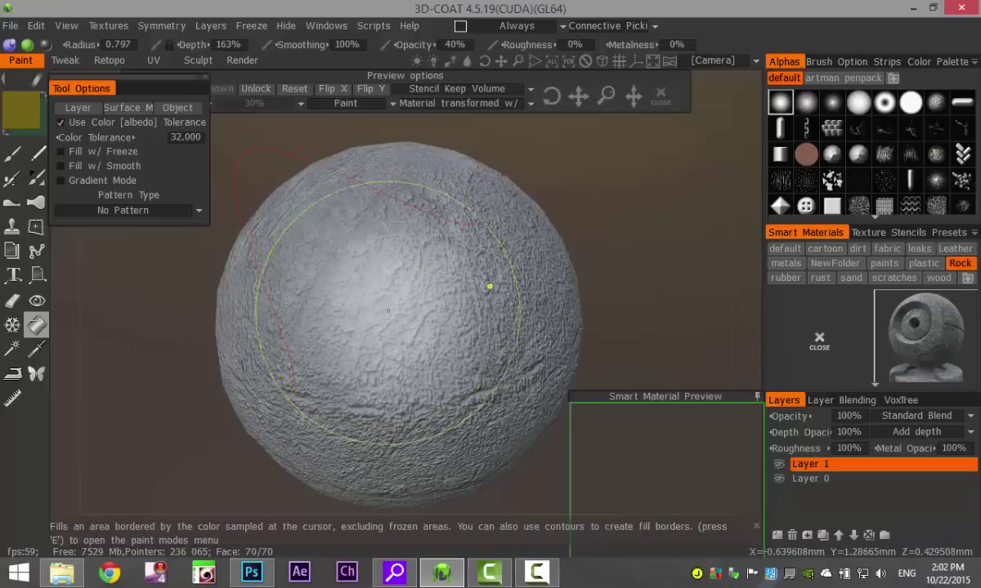
right_click_drag(540, 191, 396, 278)
mouse_move(624, 284)
right_mouse_down()
mouse_move(650, 236)
mouse_move(602, 267)
mouse_move(635, 246)
mouse_move(637, 291)
mouse_move(629, 288)
right_mouse_up()
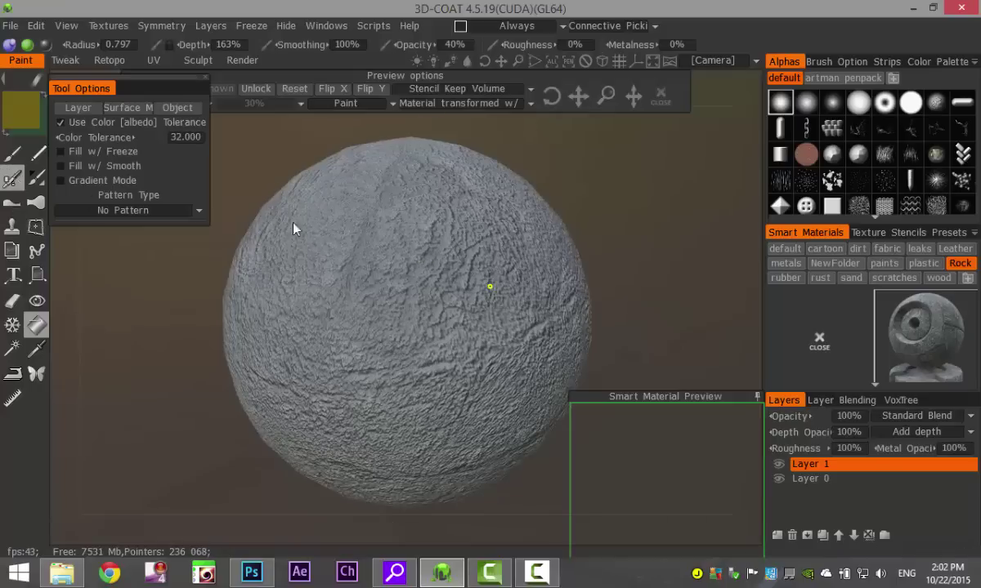
Choose the paints category and a much smaller brush, test two yellow strokes, then undo them
left_click(884, 263)
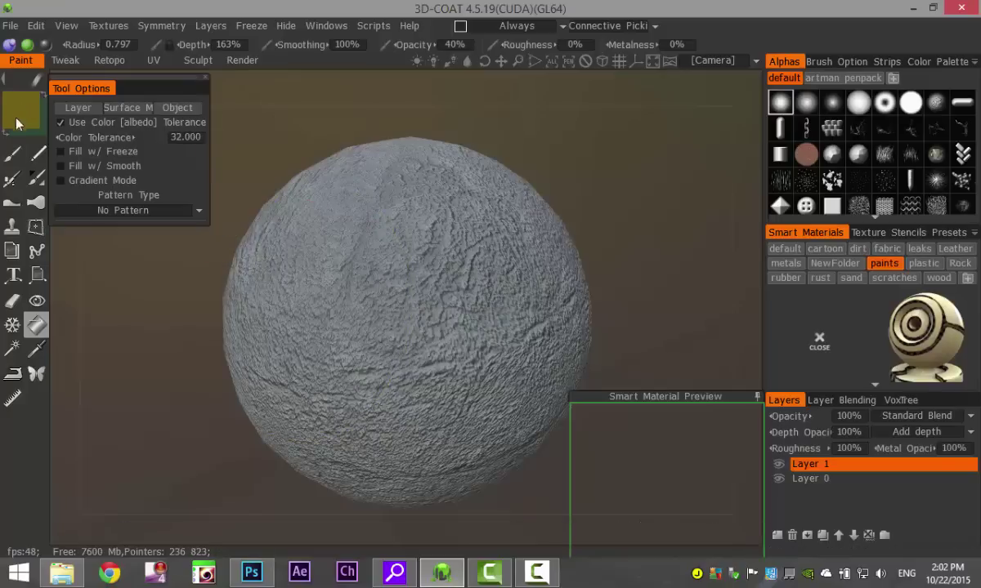
left_click(12, 181)
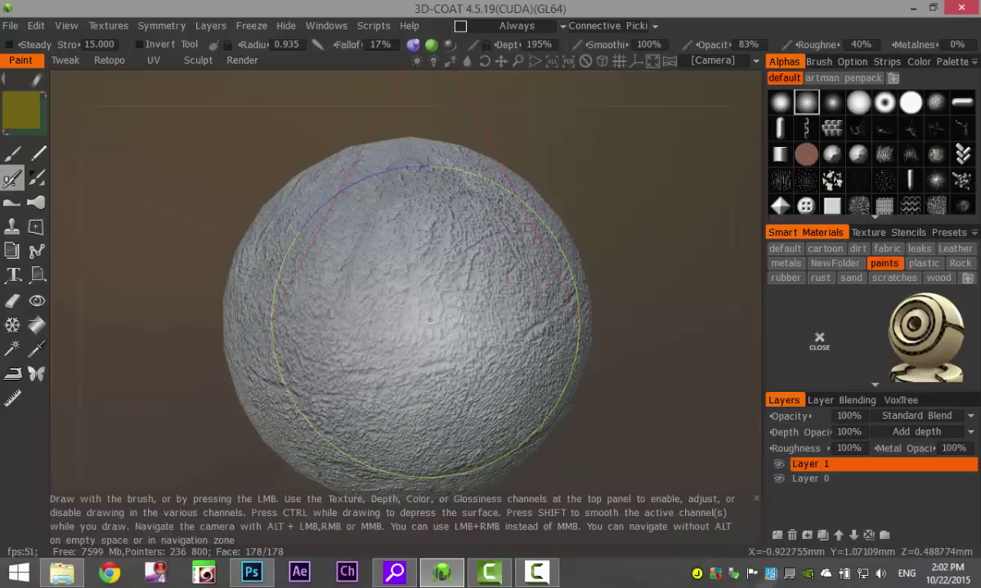
right_click_drag(414, 316, 335, 313)
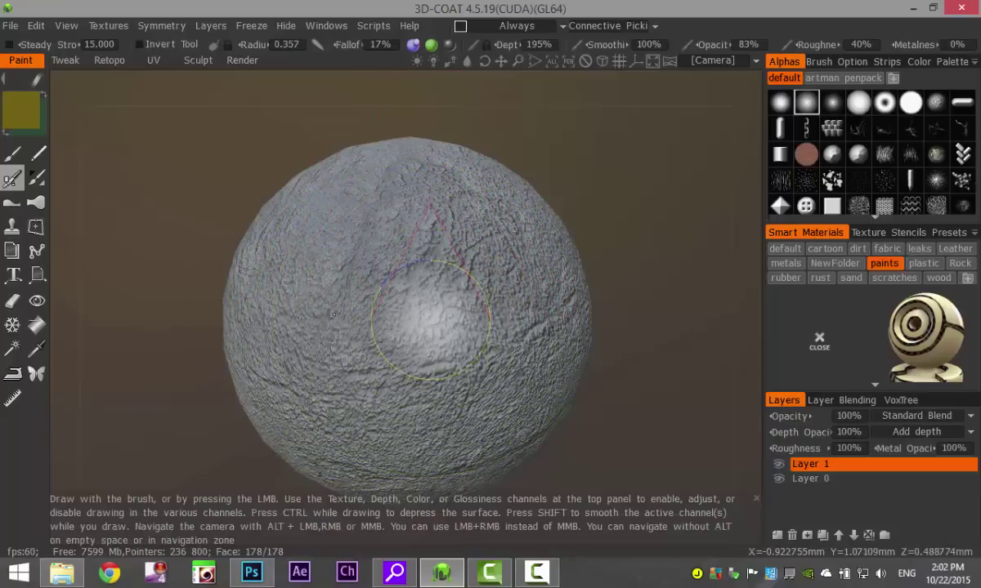
left_click_drag(348, 302, 390, 317, "alt")
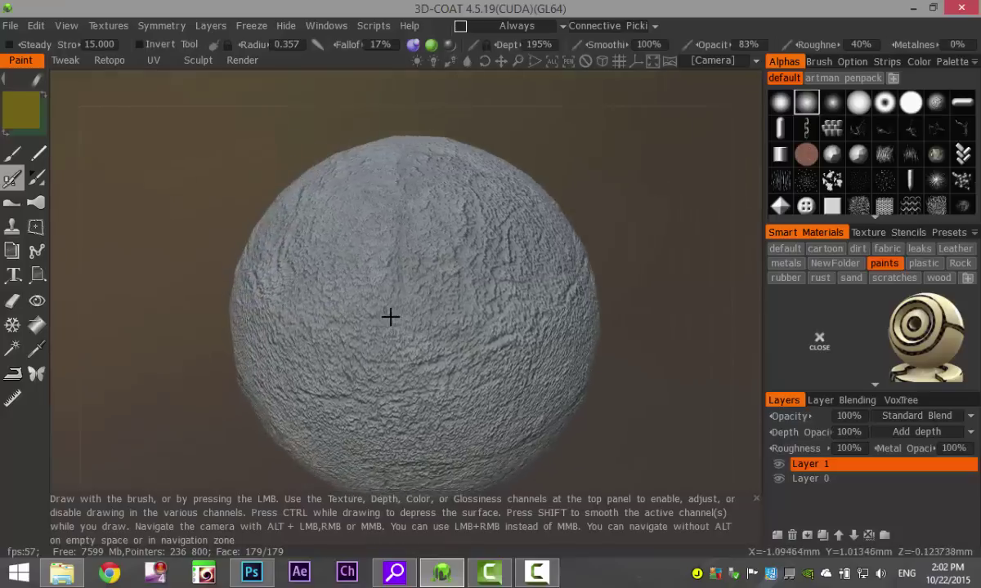
mouse_move(323, 245)
left_mouse_down()
mouse_move(324, 274)
mouse_move(453, 364)
left_mouse_up()
mouse_move(392, 216)
left_mouse_down()
mouse_move(512, 259)
mouse_move(571, 341)
left_mouse_up()
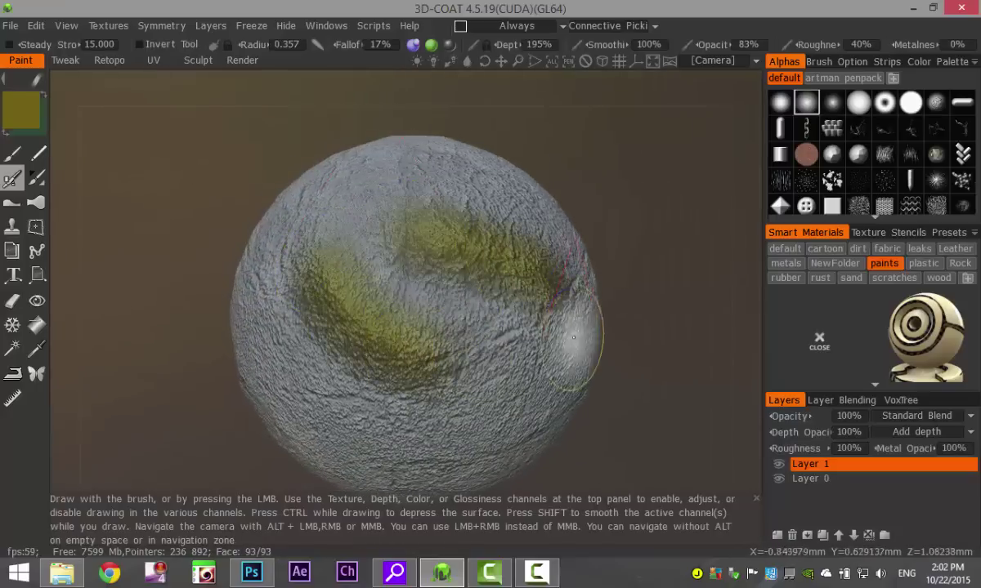
key("ctrl+z")
key("ctrl+z")
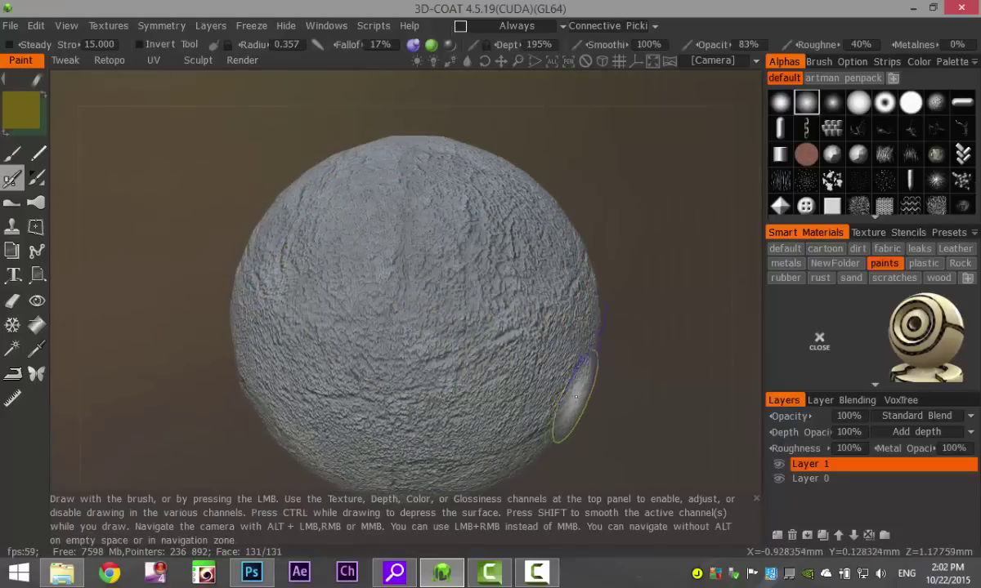
Turn off the Depth channel and paint colour-only yellow bands across the rocky sphere
left_click(414, 48)
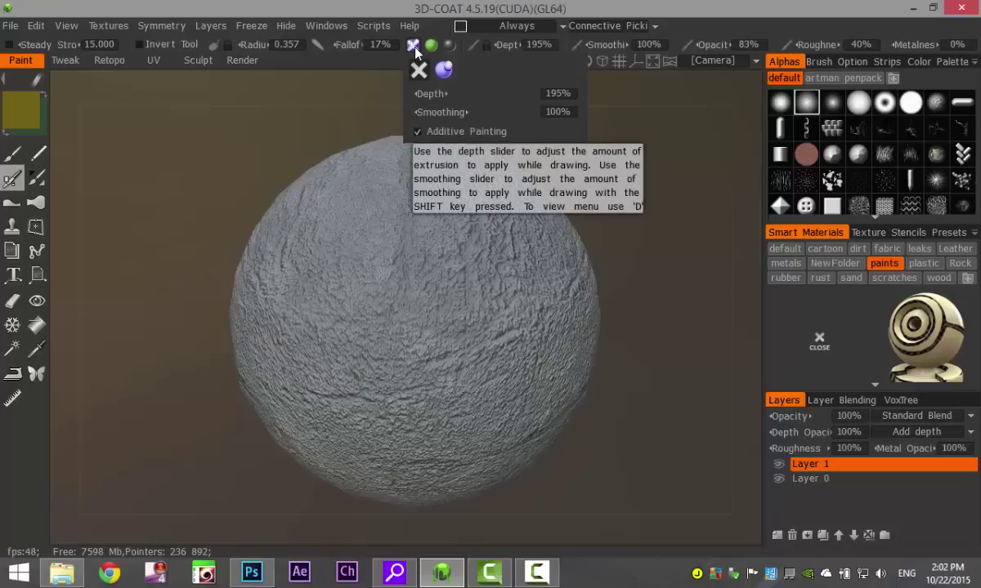
mouse_move(331, 263)
left_mouse_down()
mouse_move(483, 296)
mouse_move(541, 329)
mouse_move(277, 307)
mouse_move(509, 448)
left_mouse_up()
left_click_drag(645, 434, 648, 351)
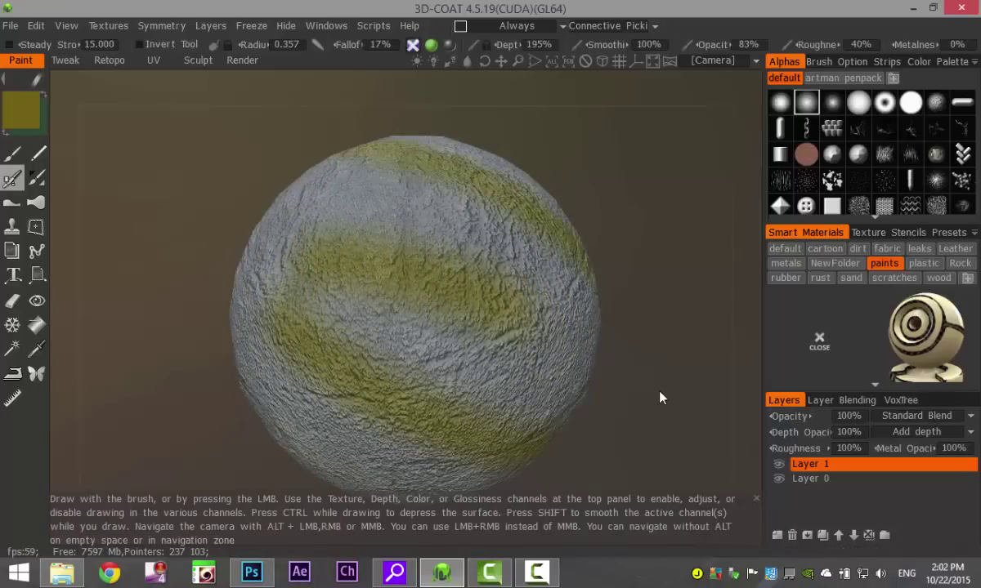
mouse_move(683, 389)
left_mouse_down()
mouse_move(503, 377)
mouse_move(376, 313)
mouse_move(471, 392)
mouse_move(592, 361)
mouse_move(621, 376)
mouse_move(608, 385)
mouse_move(639, 389)
mouse_move(654, 365)
mouse_move(635, 298)
mouse_move(611, 344)
mouse_move(606, 410)
mouse_move(617, 377)
mouse_move(621, 393)
left_mouse_up()
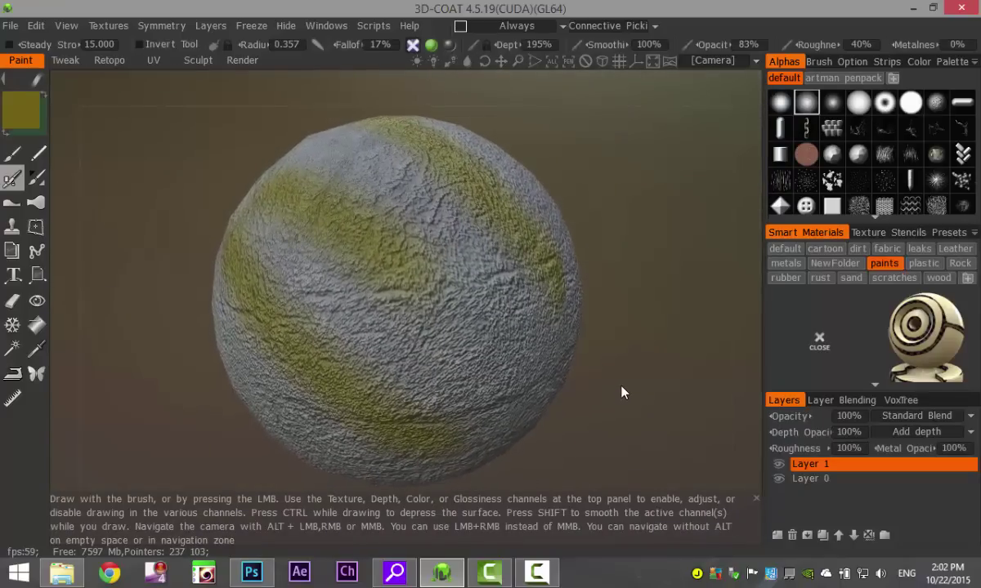